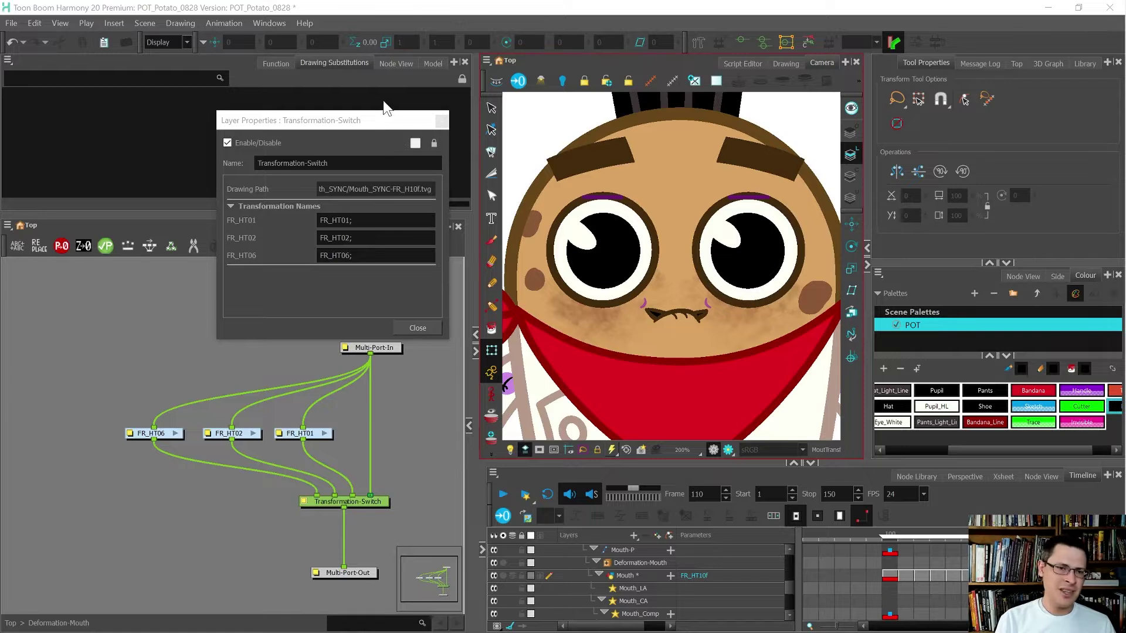
- Close the Transformation-Switch layer properties and select the open mouth drawing at frame 106
drag(382, 120, 384, 95)
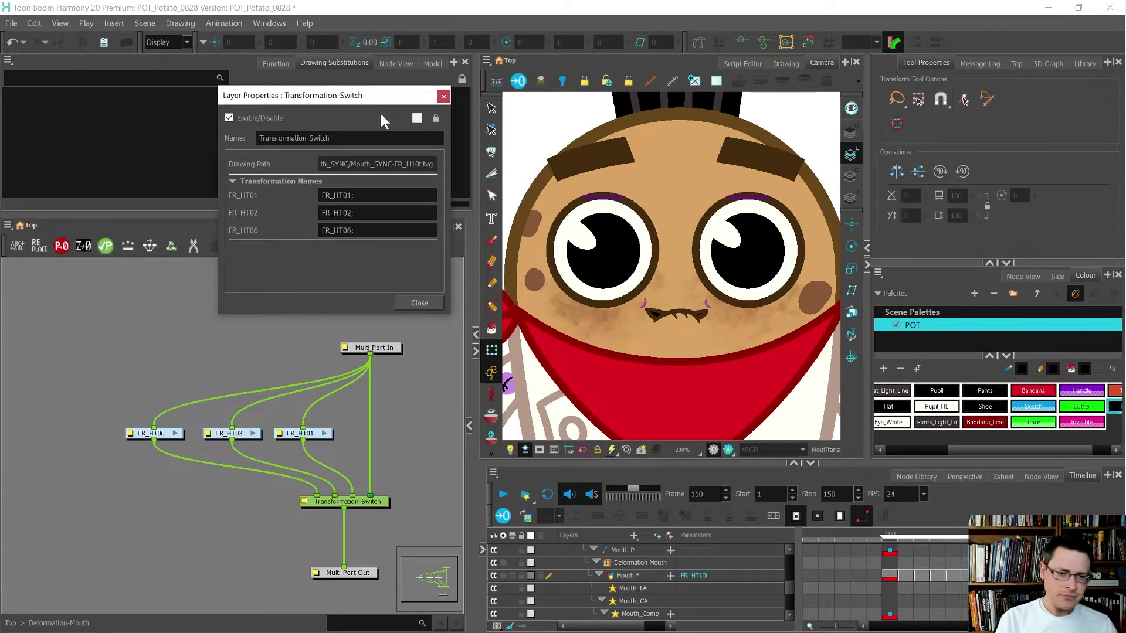
click(444, 96)
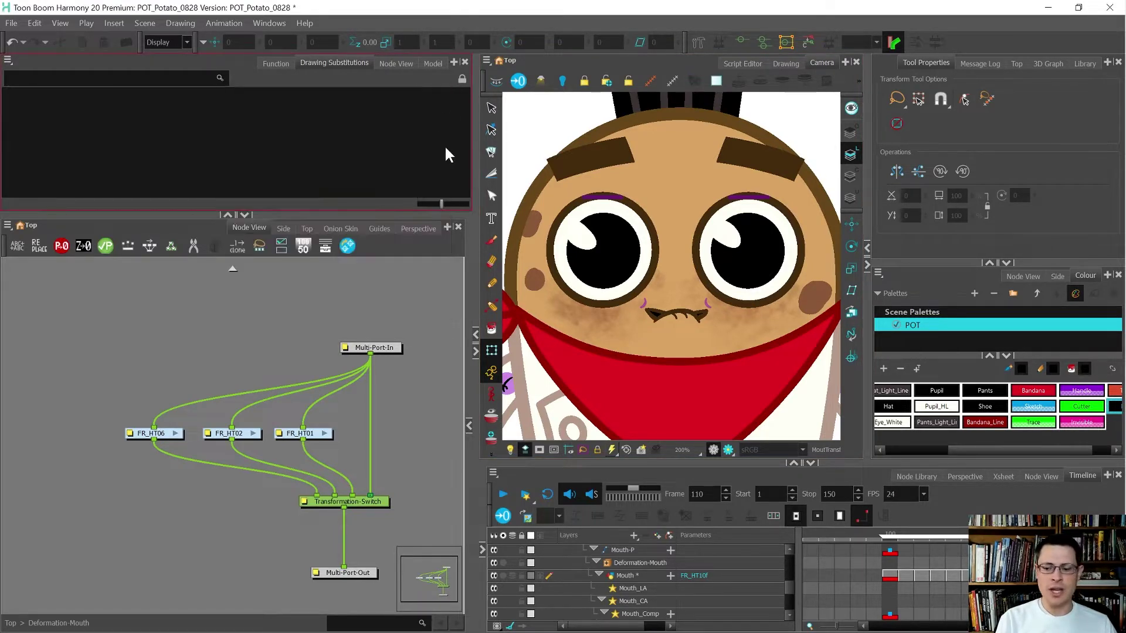
key(comma)
key(comma)
key(comma)
key(comma)
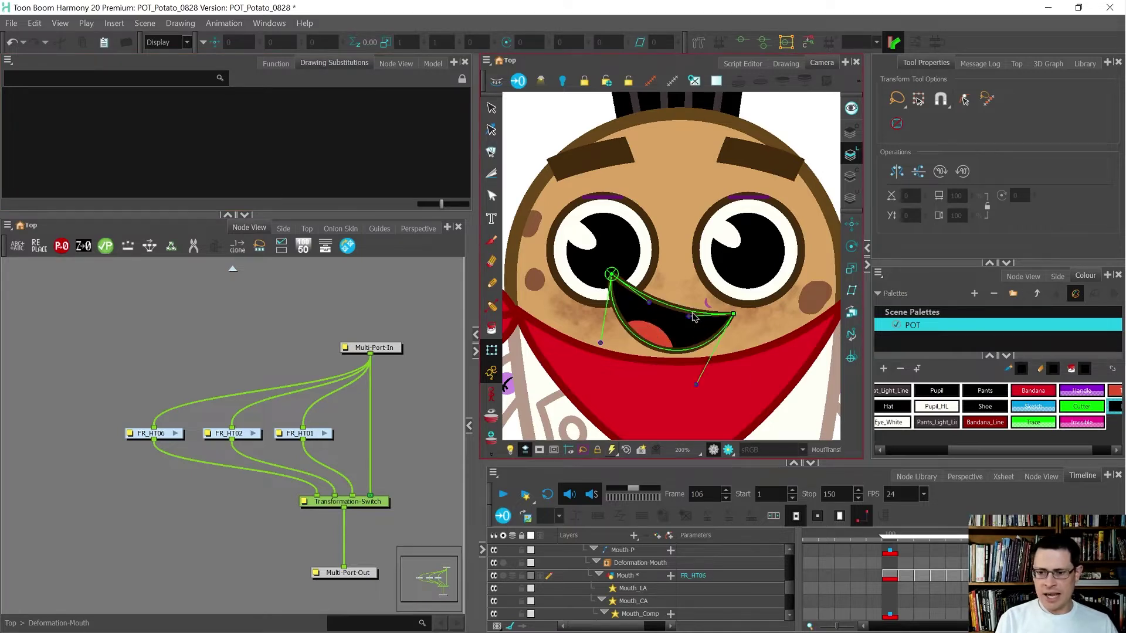
click(682, 317)
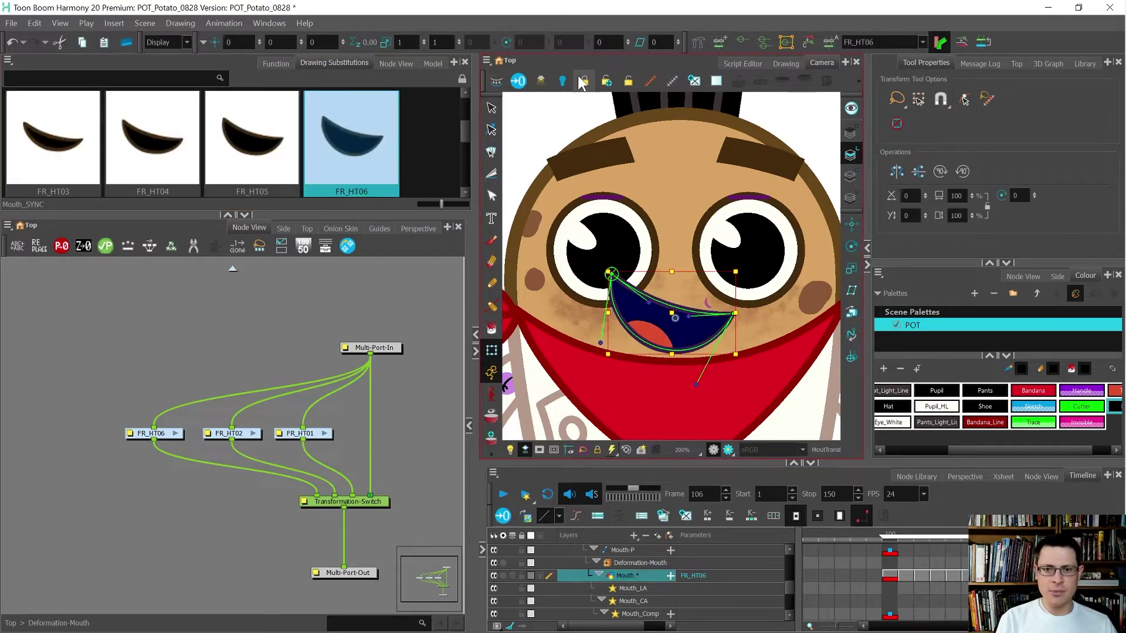
- Hide the deformation controls, reselect the mouth, and step back to frame 101 to check each drawing's assigned transformation
click(671, 82)
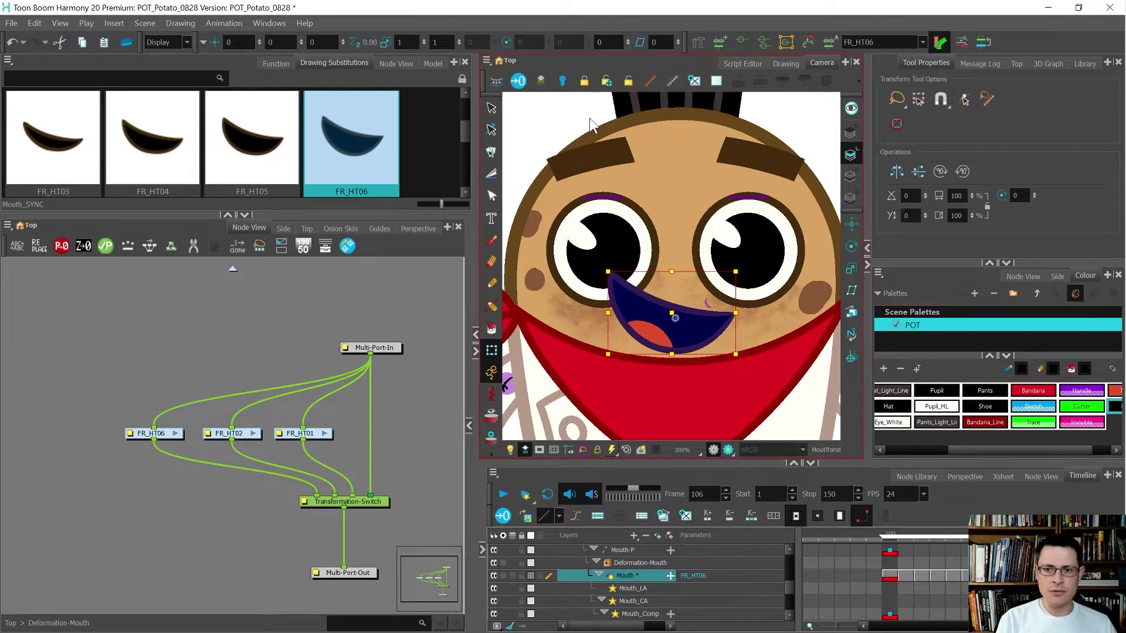
click(589, 125)
click(658, 307)
key(comma)
key(comma)
key(comma)
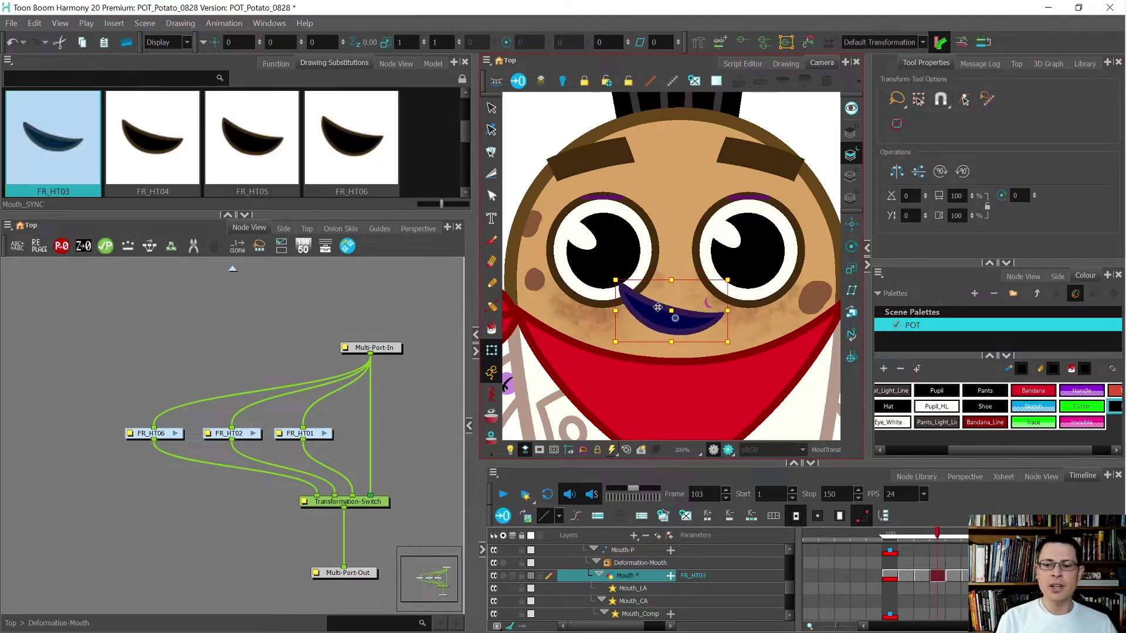
key(comma)
key(comma)
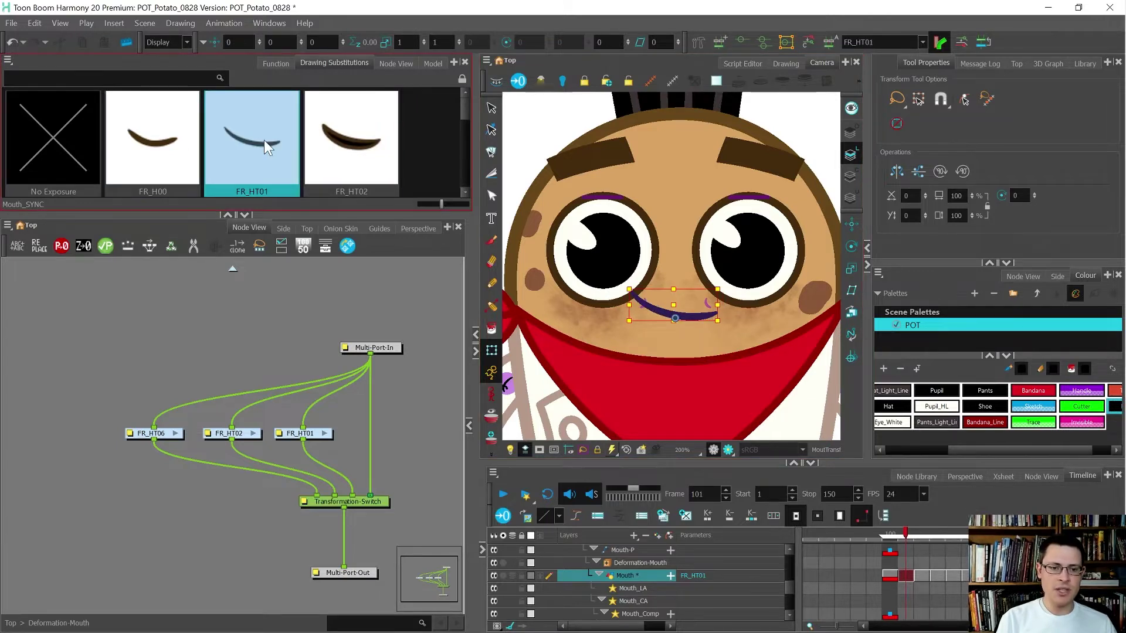
- Show the mouth's deformation controls and step back and forth between frames 101 and 106 to compare each drawing's deformer
click(741, 41)
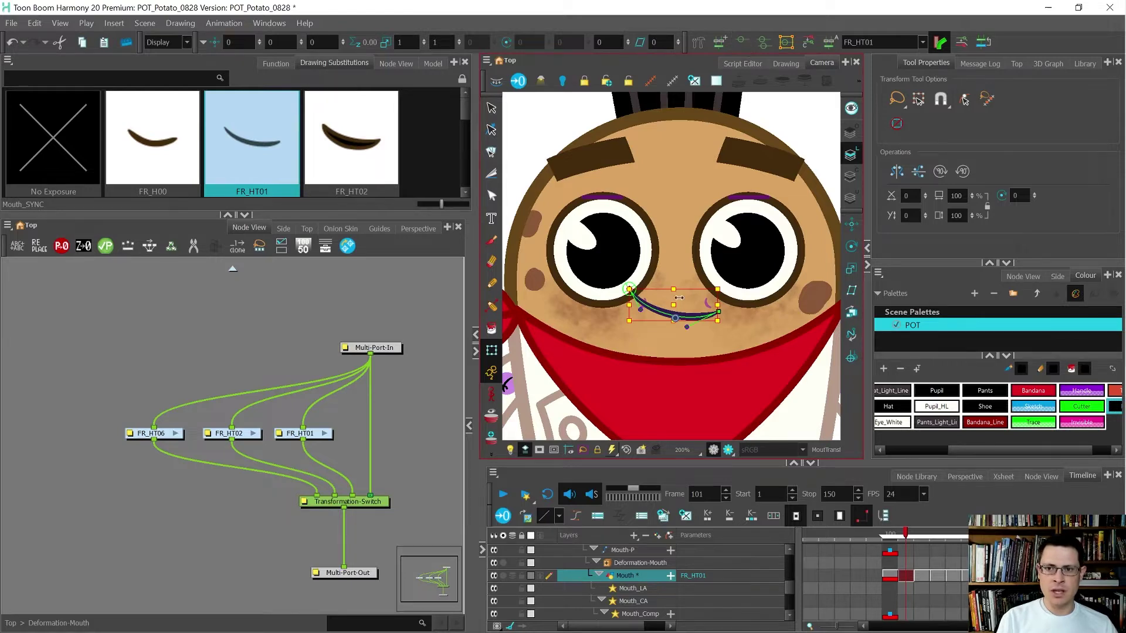
key(period)
key(period)
key(comma)
key(comma)
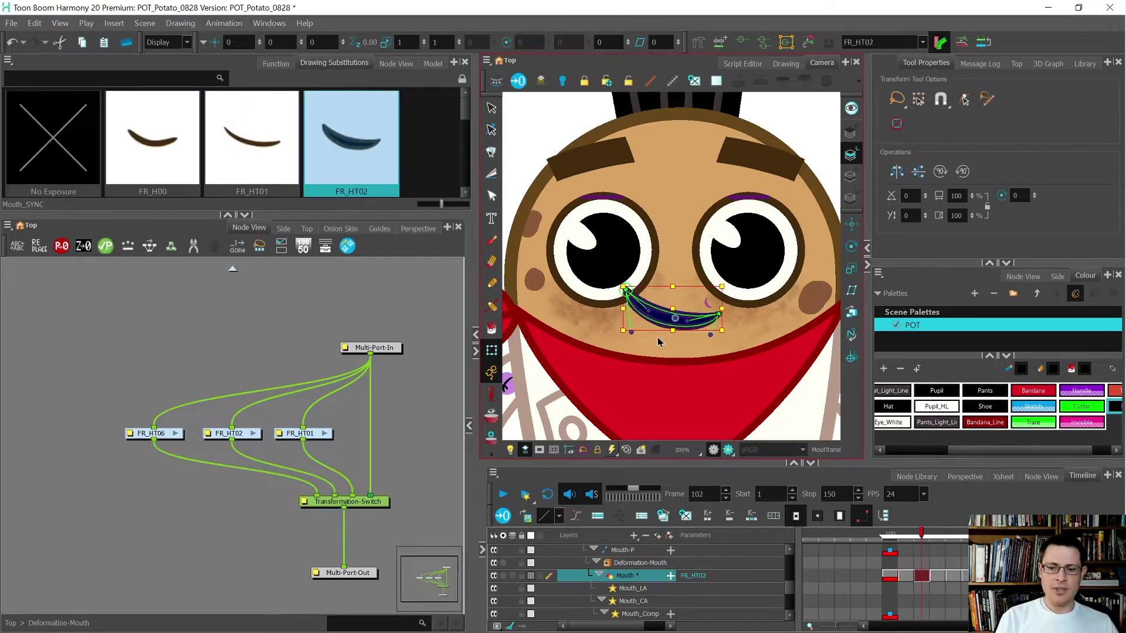
key(period)
key(period)
key(period)
key(period)
key(period)
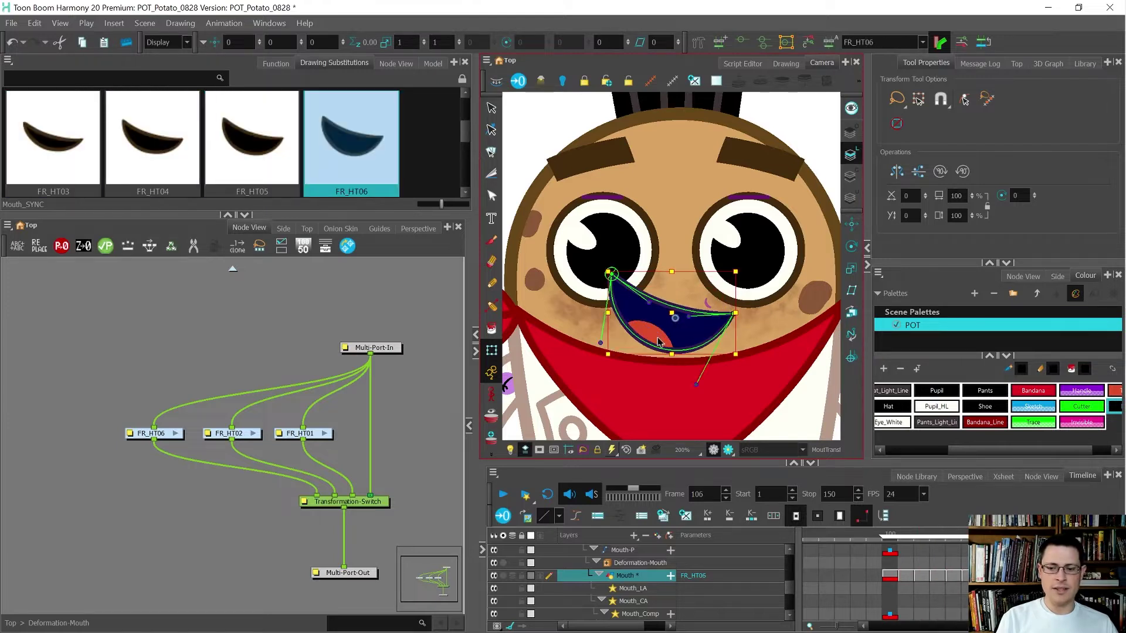
key(comma)
key(comma)
key(comma)
key(comma)
key(period)
key(period)
key(period)
key(period)
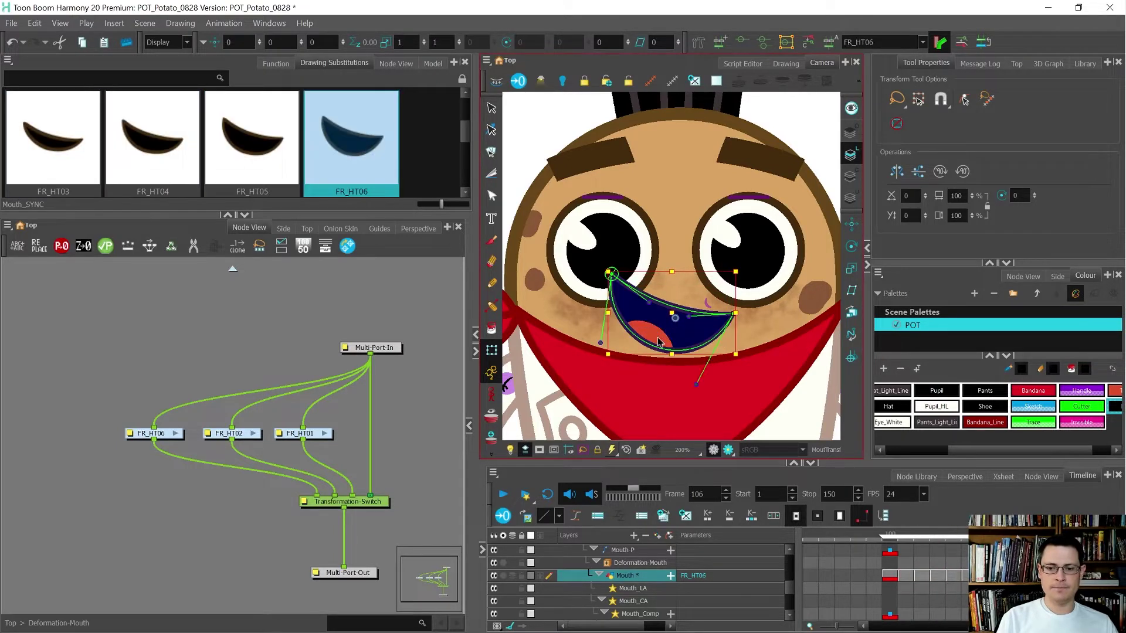
key(comma)
key(comma)
key(comma)
key(period)
key(period)
key(period)
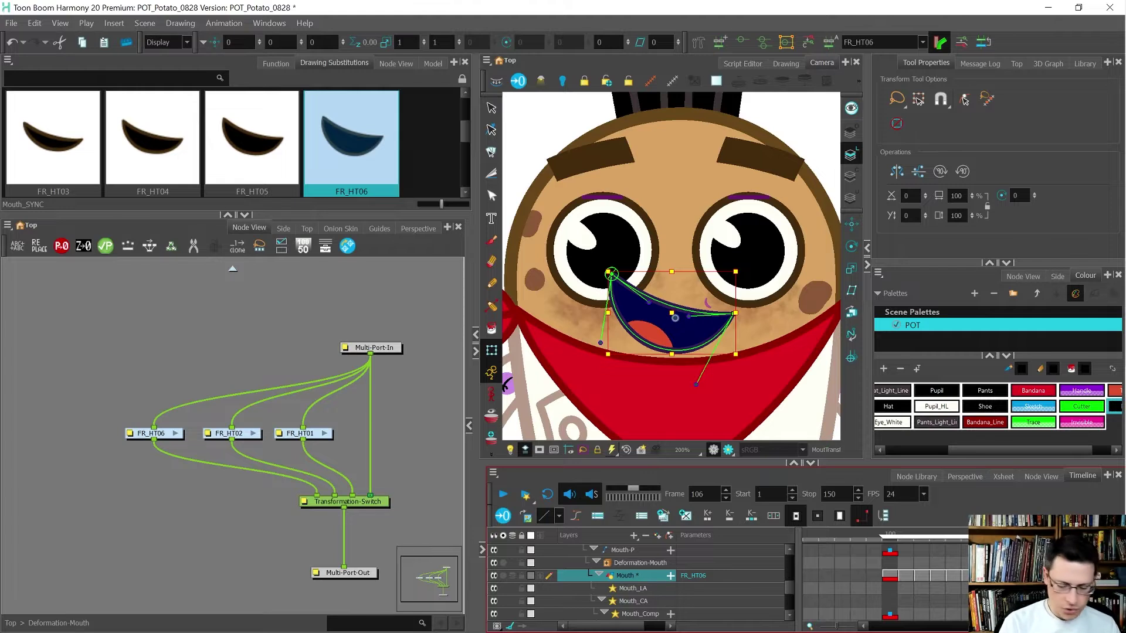
- Rename the mouth drawing at frame 106 as FR_H06
key(ctrl+d)
key(Right)
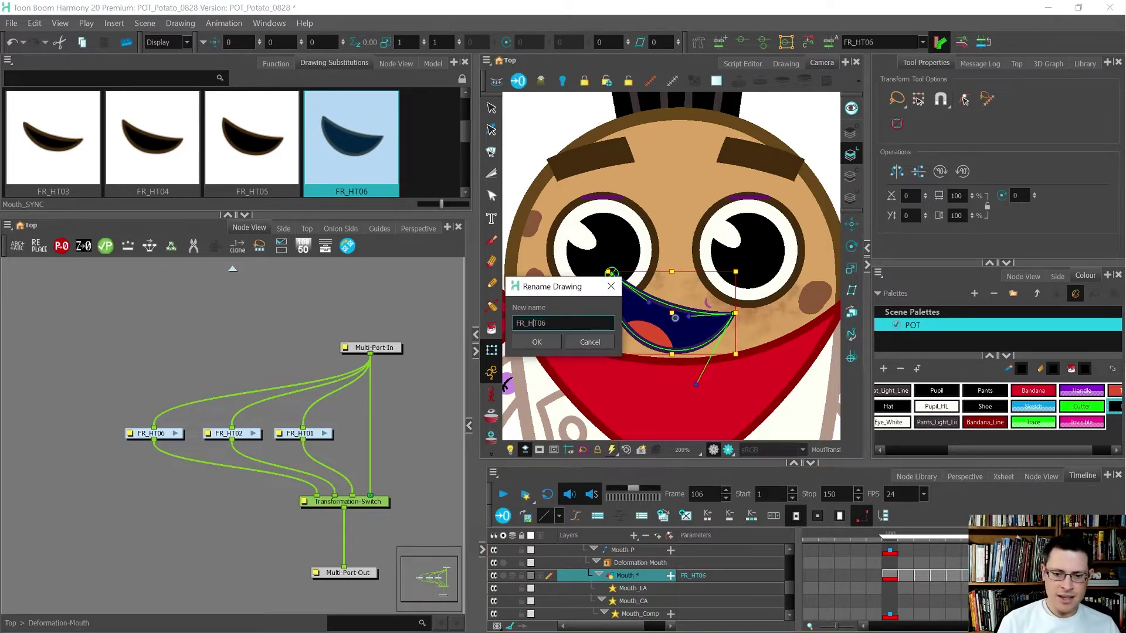
key(Left)
key(Left)
key(BackSpace)
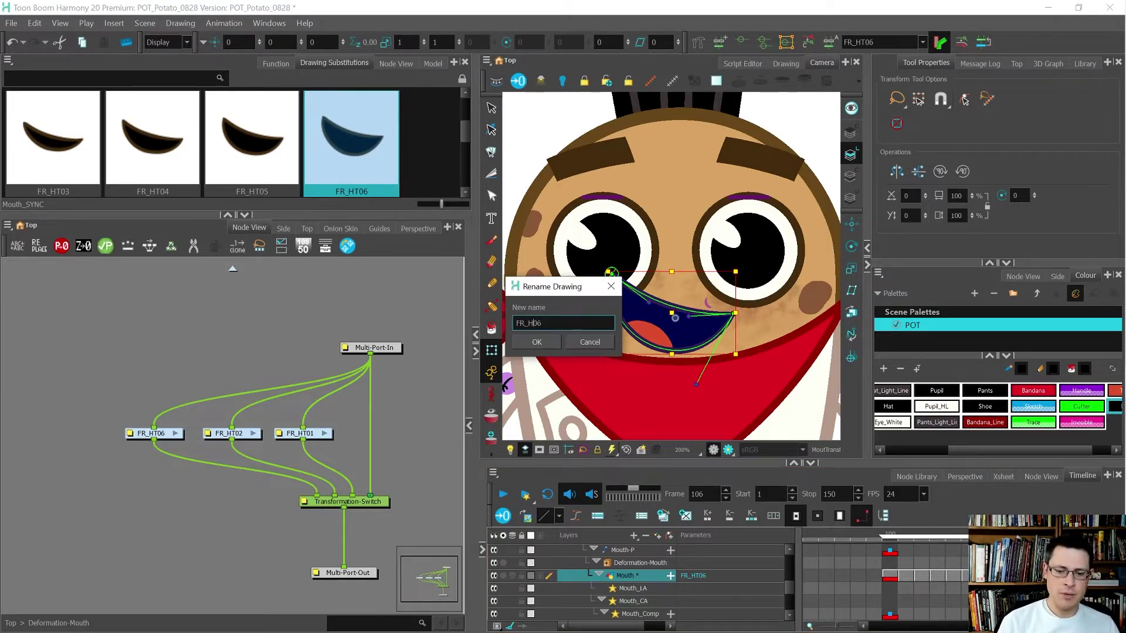
click(547, 340)
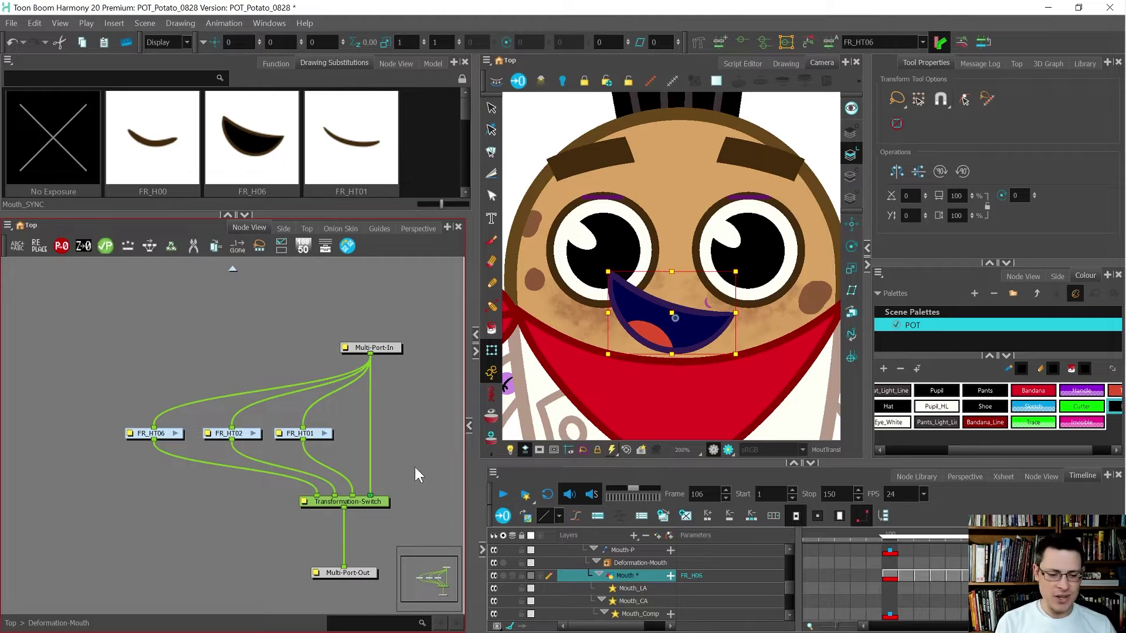
- Open the Transformation-Switch node's layer properties and move the dialog clear of the mouth drawing substitutions
scroll(413, 468, up, 1)
click(285, 508)
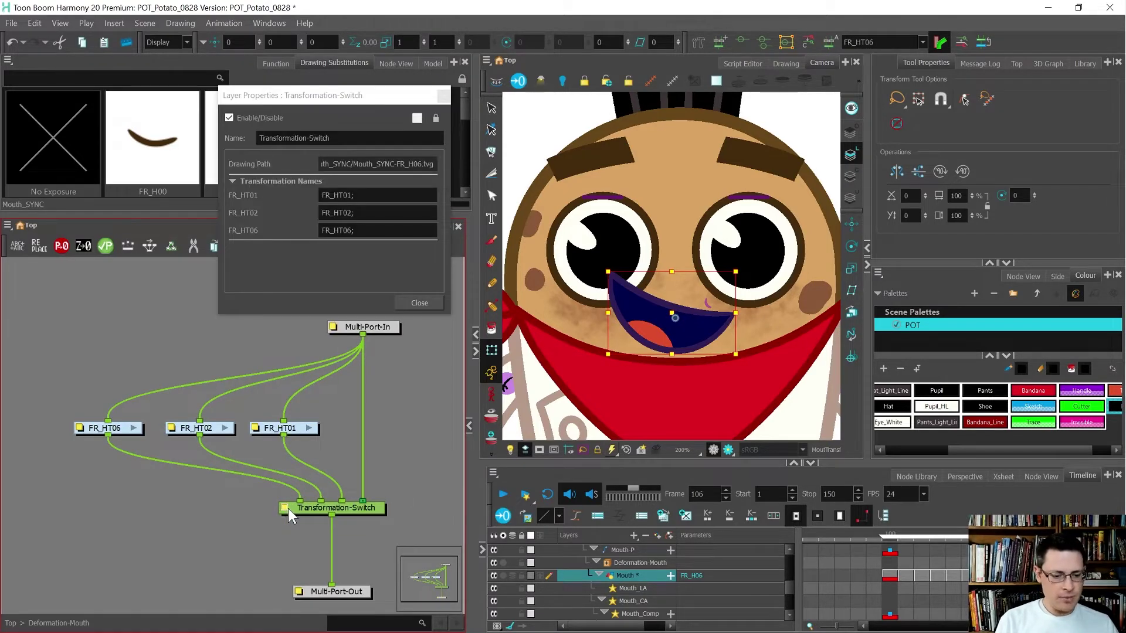
drag(347, 98, 463, 353)
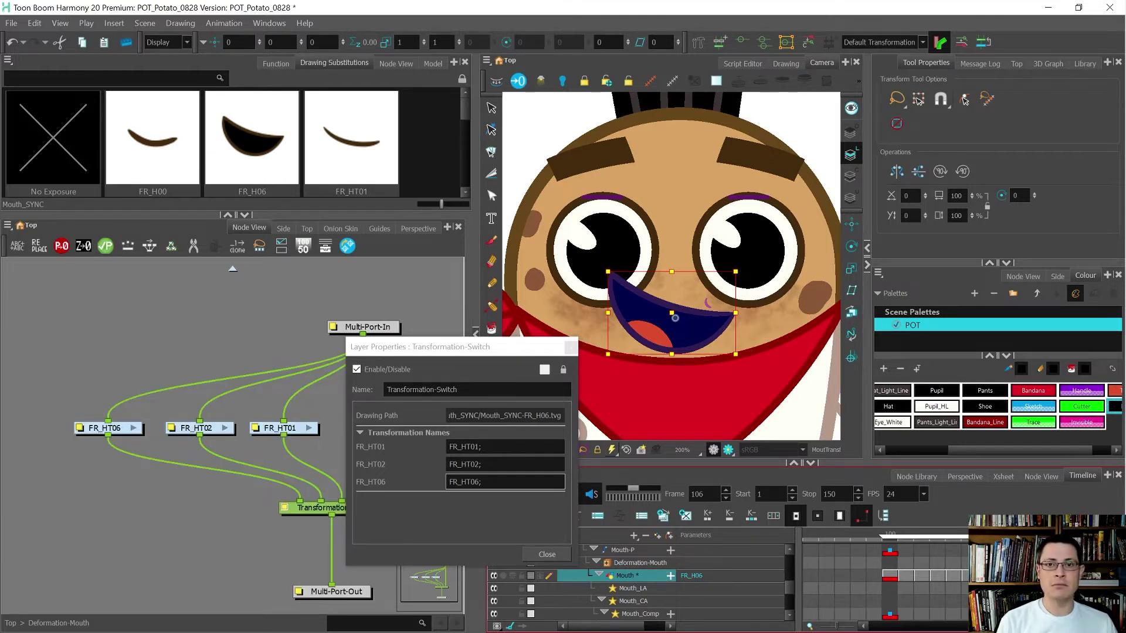
- Assign the FR_HT06 transformation to the selected mouth drawing FR_H06
key(Return)
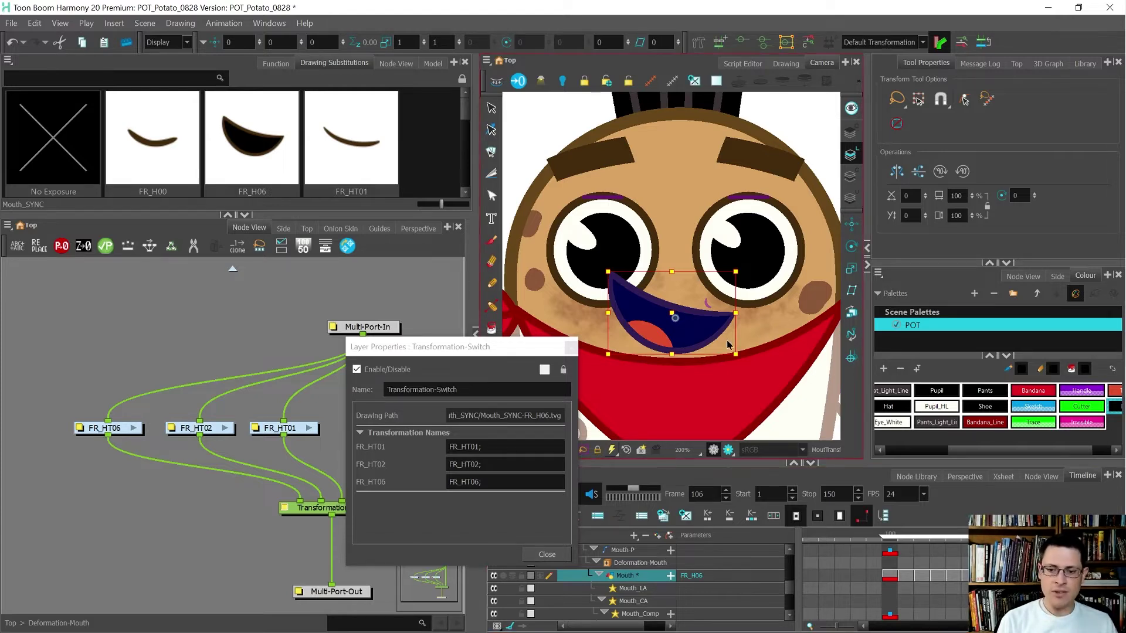
click(923, 44)
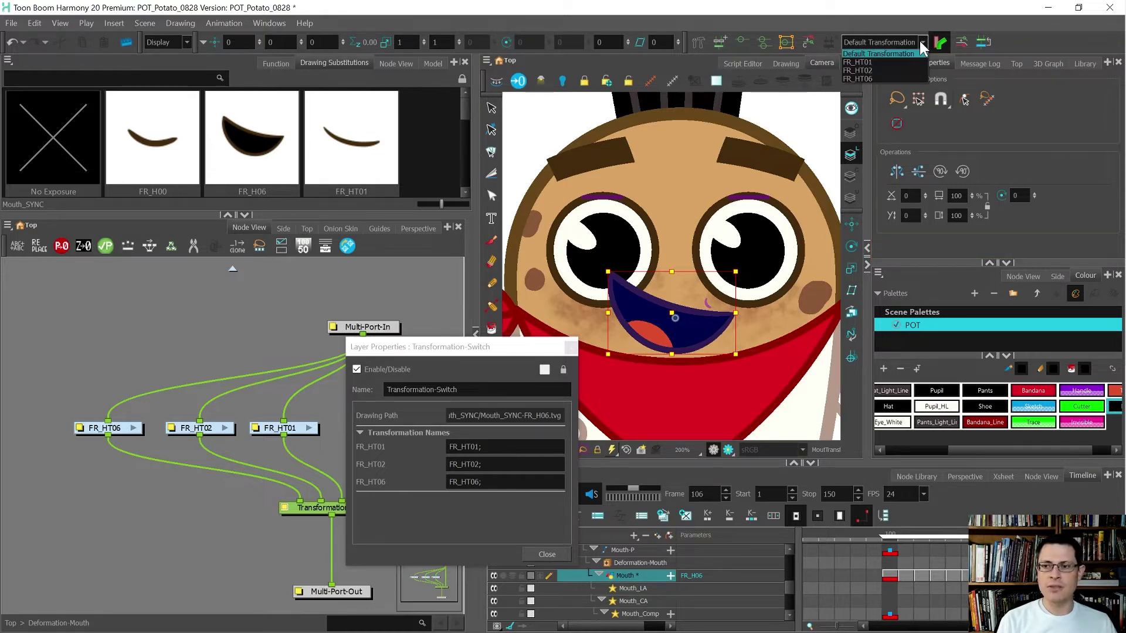
click(902, 78)
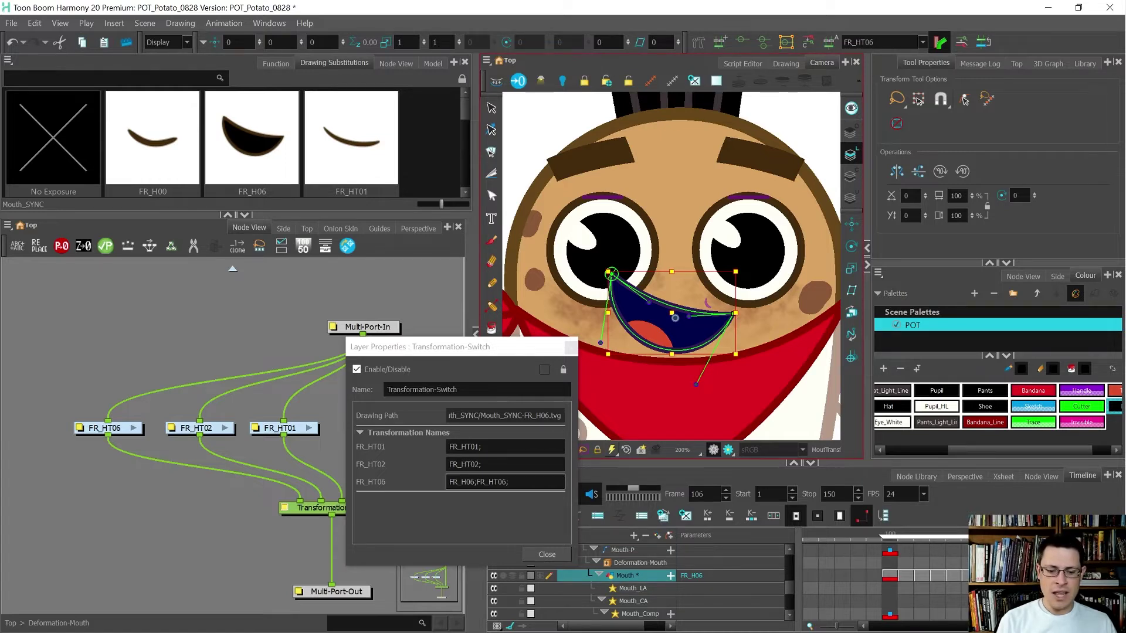
- Select and copy the drawing name FR_H06 in the FR_HT06 transformation's entry
click(475, 481)
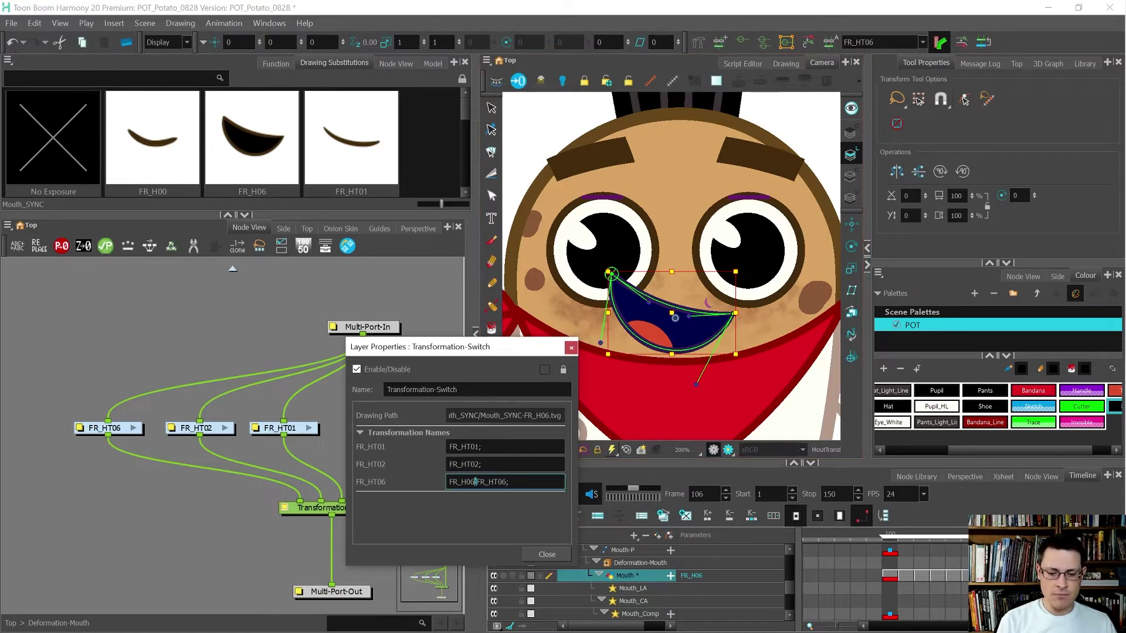
drag(475, 481, 449, 482)
key(ctrl+c)
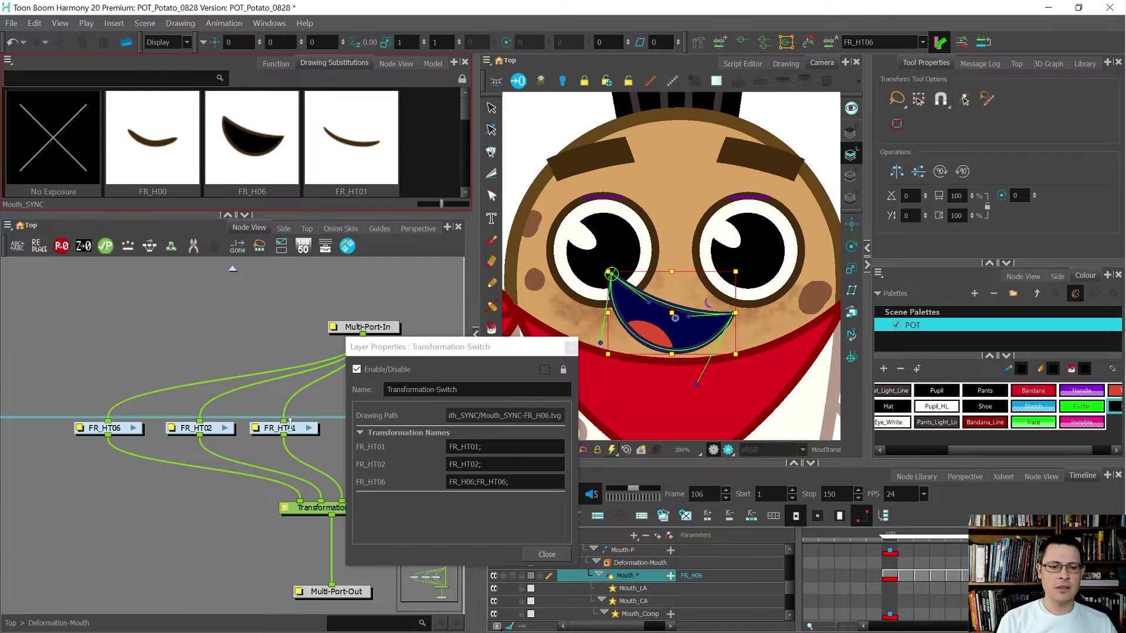
- Enlarge the drawing substitutions area and shrink its thumbnails so all mouth drawings fit, keeping the properties dialog clear
drag(290, 421, 289, 431)
mouse_move(403, 350)
mouse_down()
mouse_move(458, 321)
mouse_move(612, 317)
mouse_up()
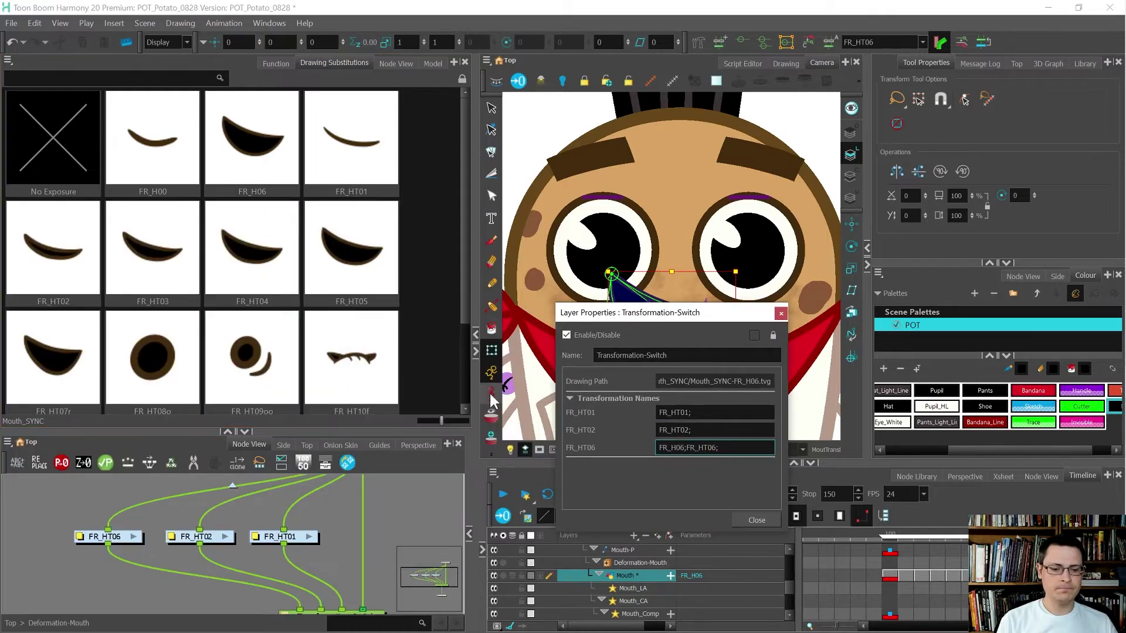
drag(442, 419, 432, 419)
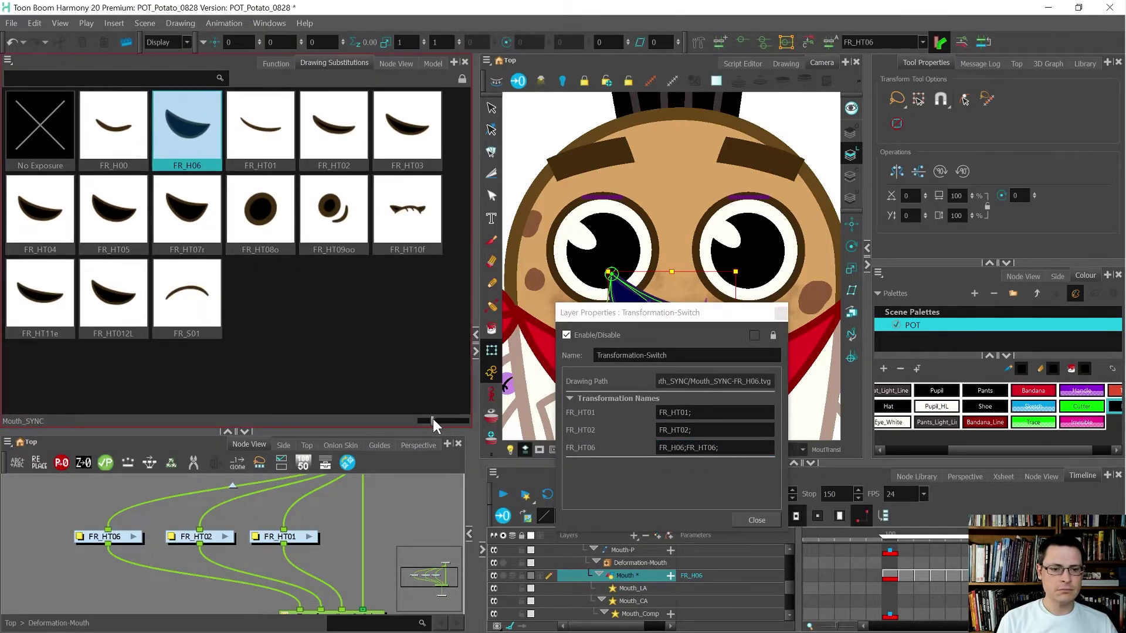
- Remove the drawing name FR_HT06; from the FR_HT06 transformation's entry so that it contains only FR_H06;
click(715, 447)
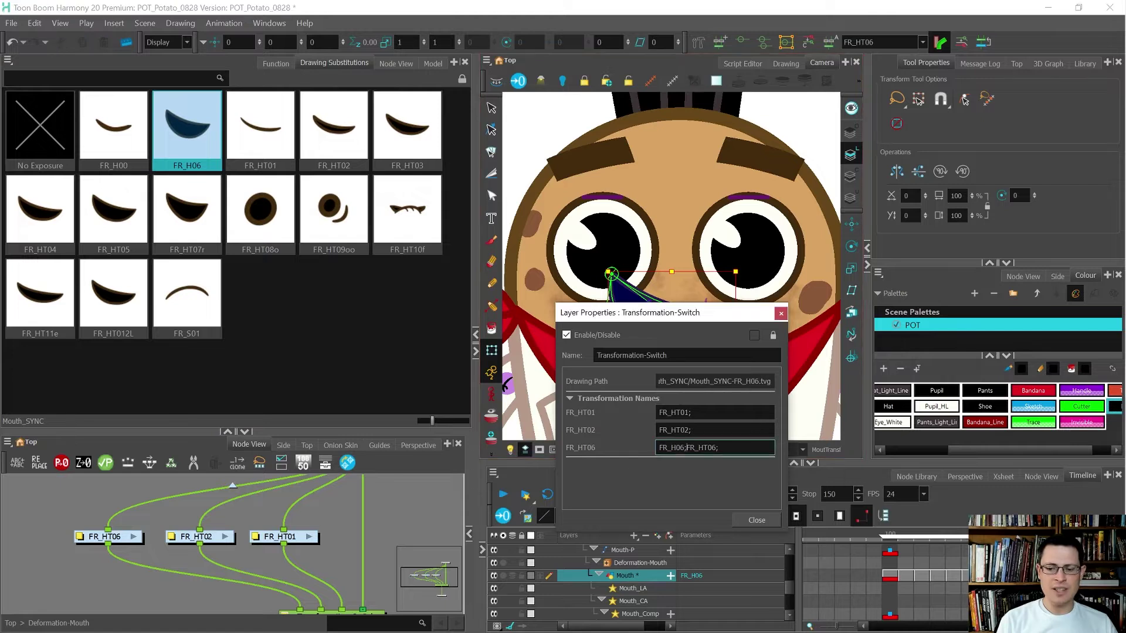
drag(687, 448, 720, 447)
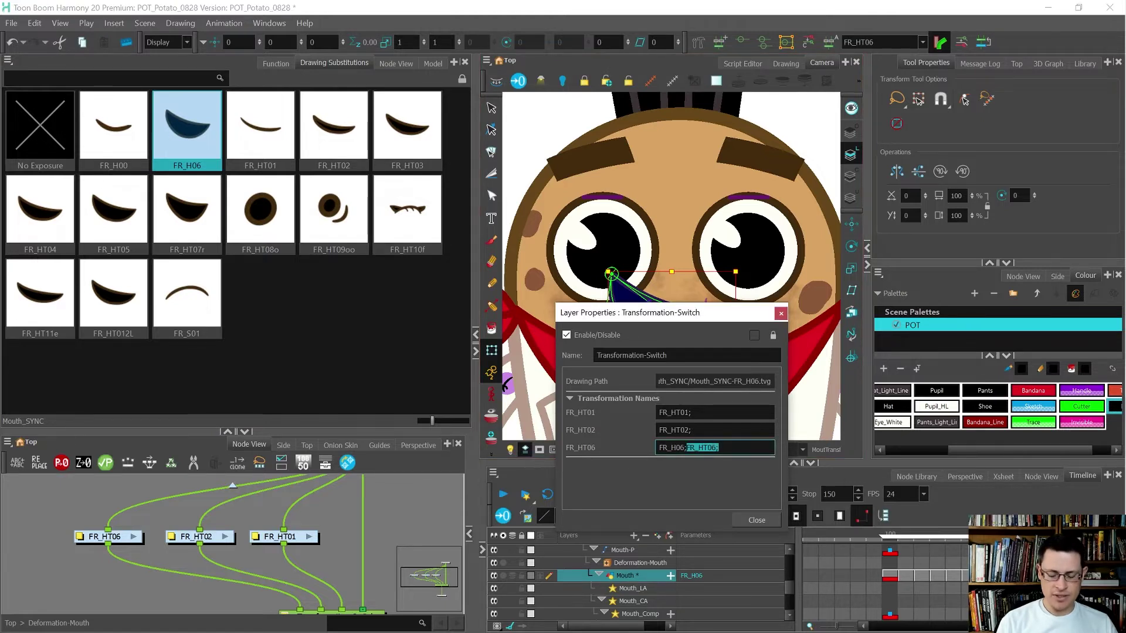
key(BackSpace)
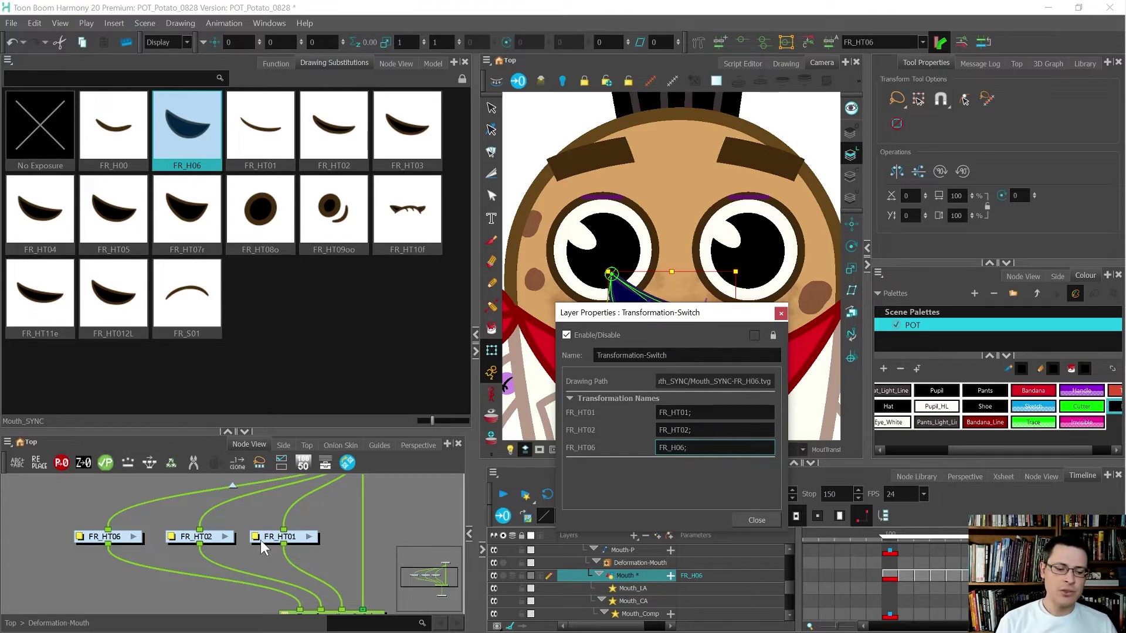
- Open the dialog for renaming the transformations to review their names, and cancel it without changes
scroll(261, 540, up, 1)
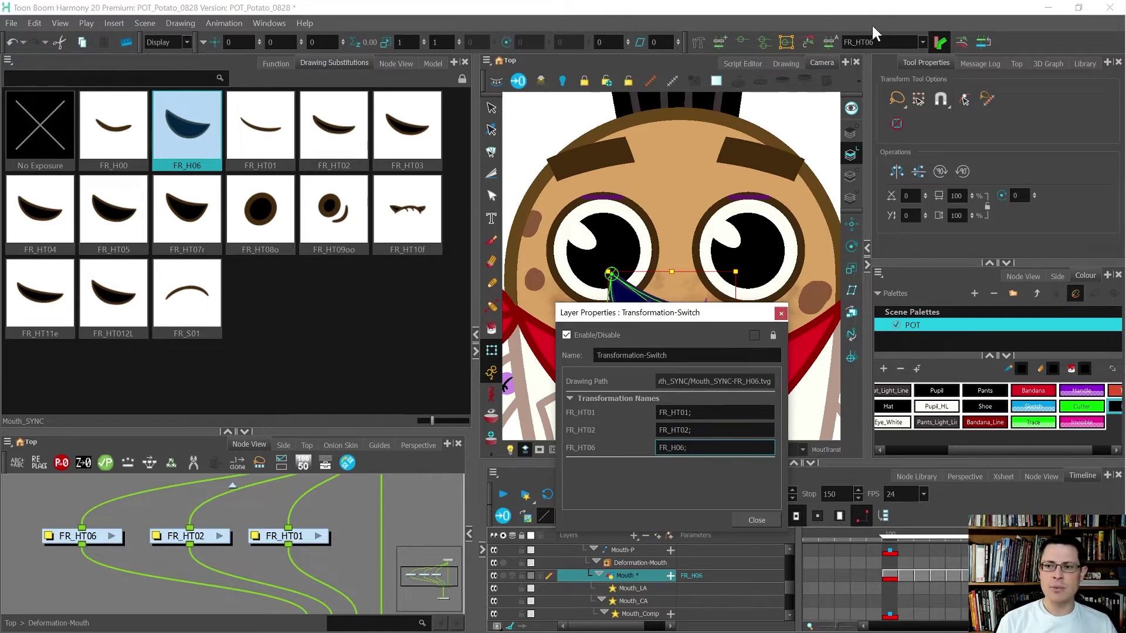
click(827, 42)
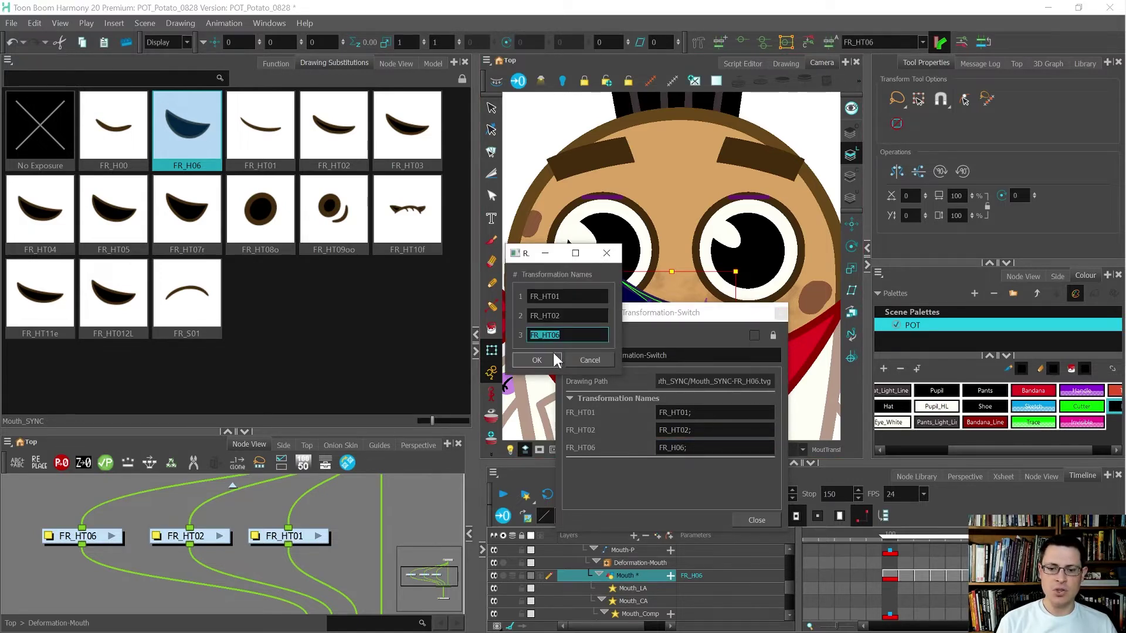
click(589, 360)
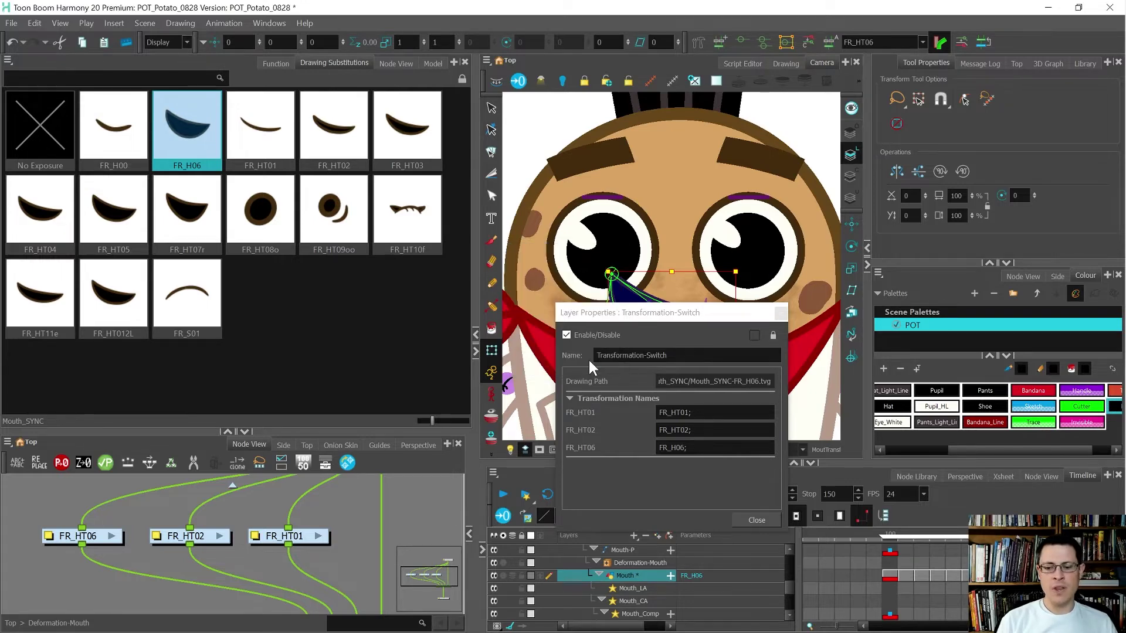
- Uncover the mouth by moving the properties dialog and set the FR_HT06 transformation's drawing name entry to FR_HT06;
mouse_move(659, 311)
mouse_down()
mouse_move(445, 237)
mouse_move(367, 273)
mouse_up()
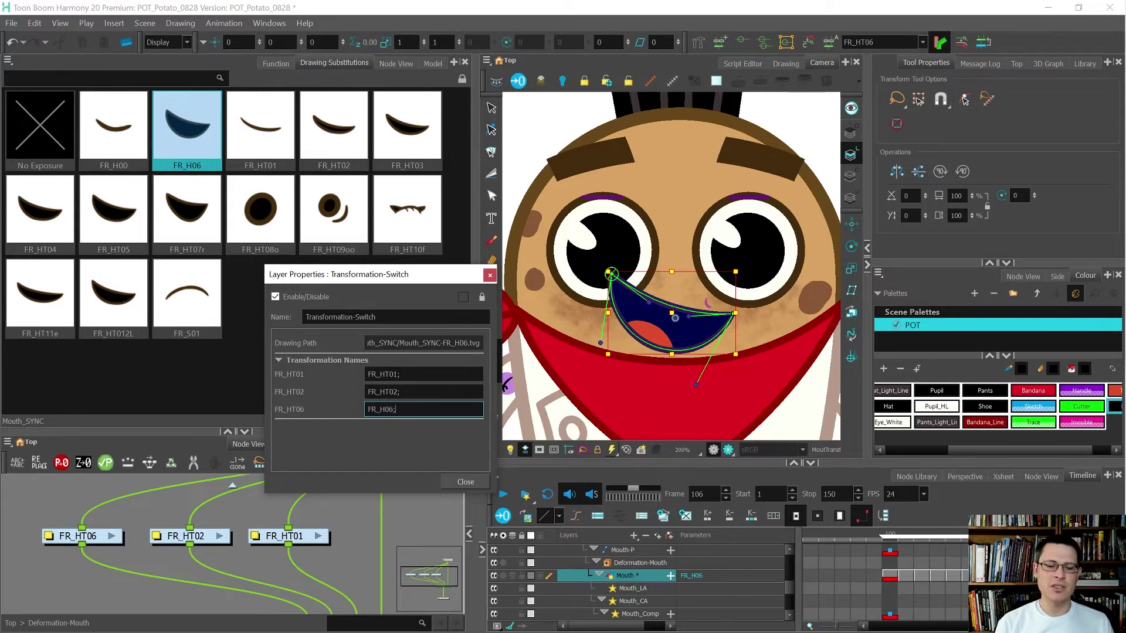
drag(393, 409, 367, 409)
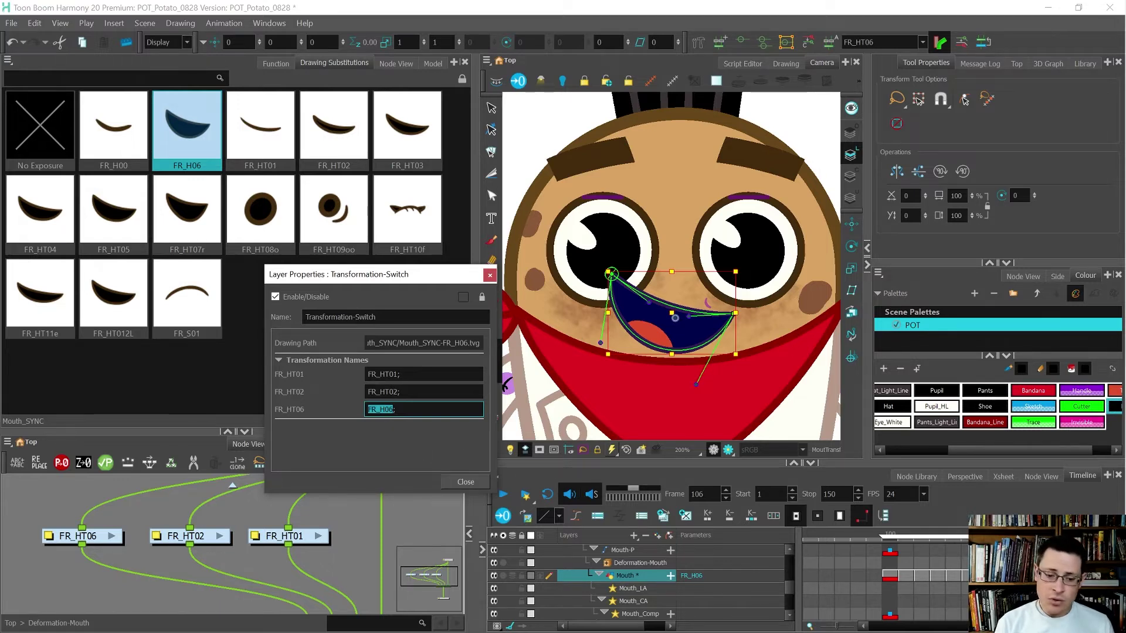
click(385, 409)
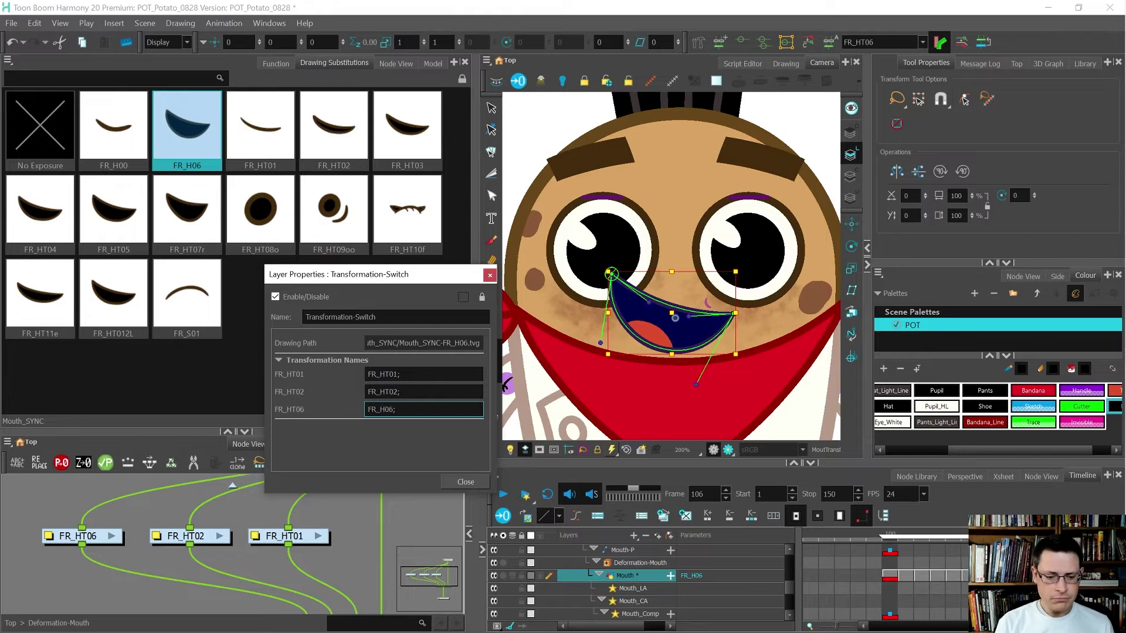
click(405, 391)
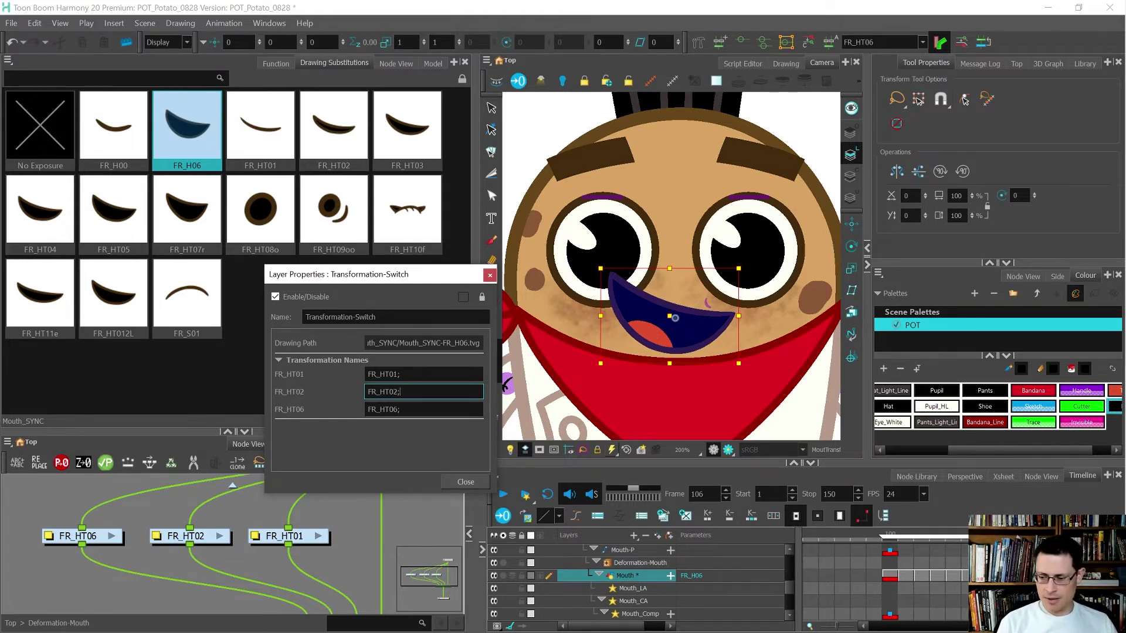
click(891, 587)
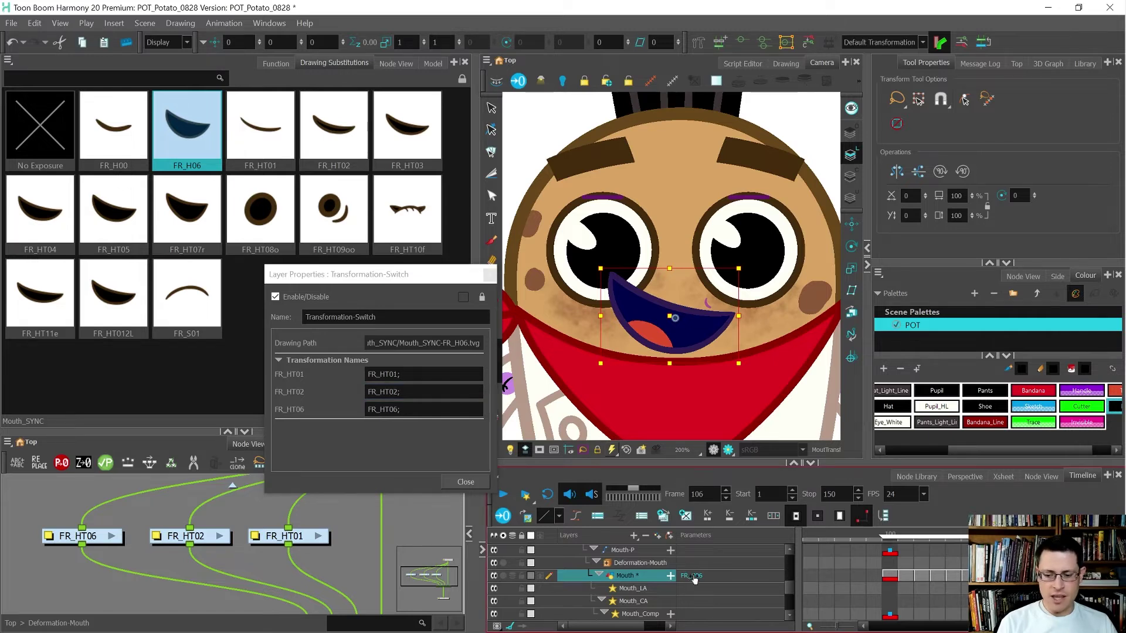
- Set the FR_HT06 transformation's drawing name entry to FR_H06;
click(503, 465)
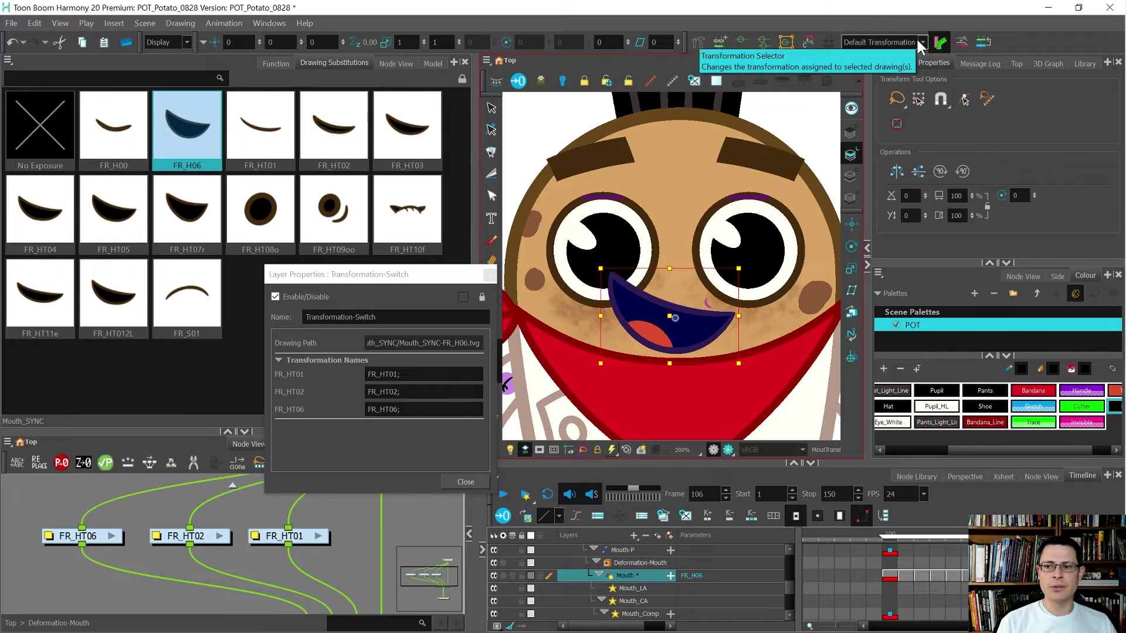
click(382, 409)
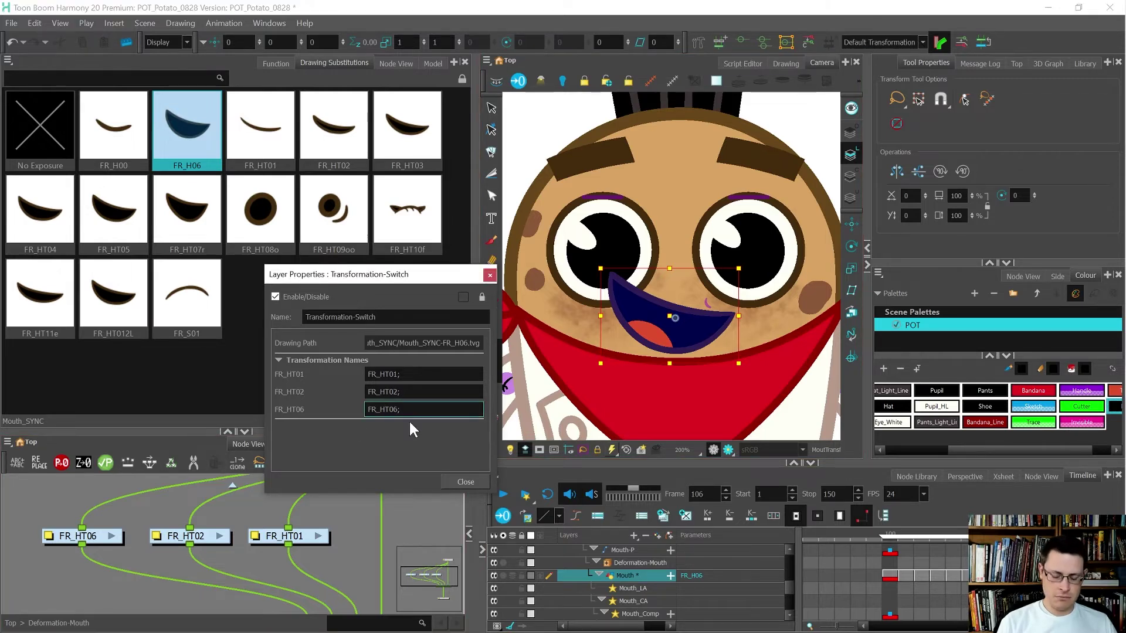
key(Delete)
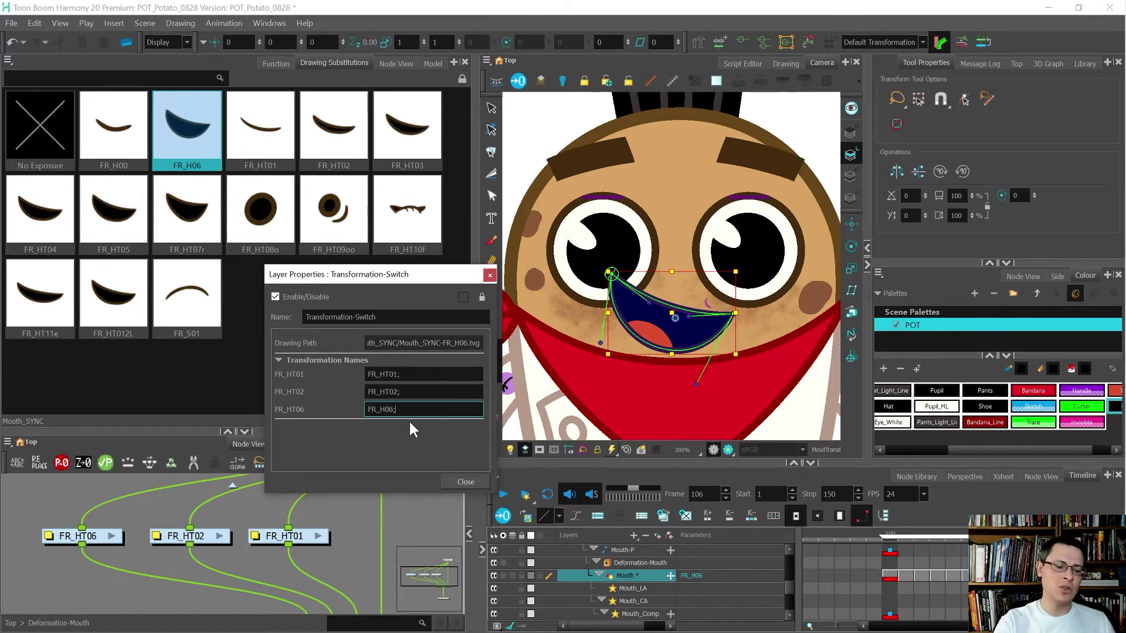
- Restore FR_HT06; as the drawing name entry of the FR_HT06 transformation
scroll(212, 516, down, 3)
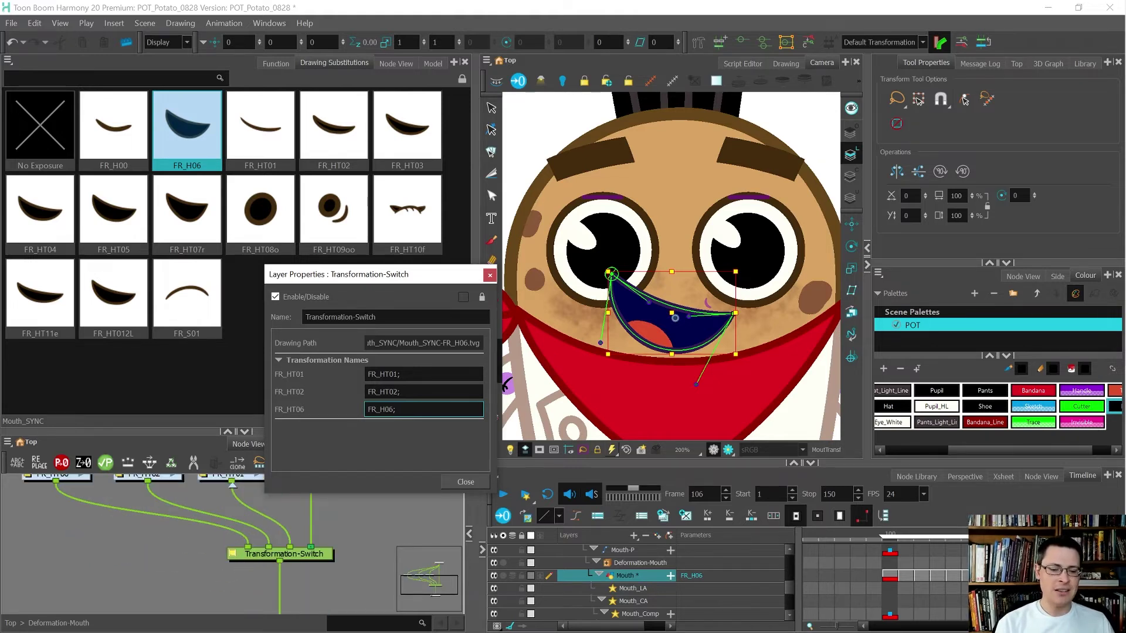
text(T)
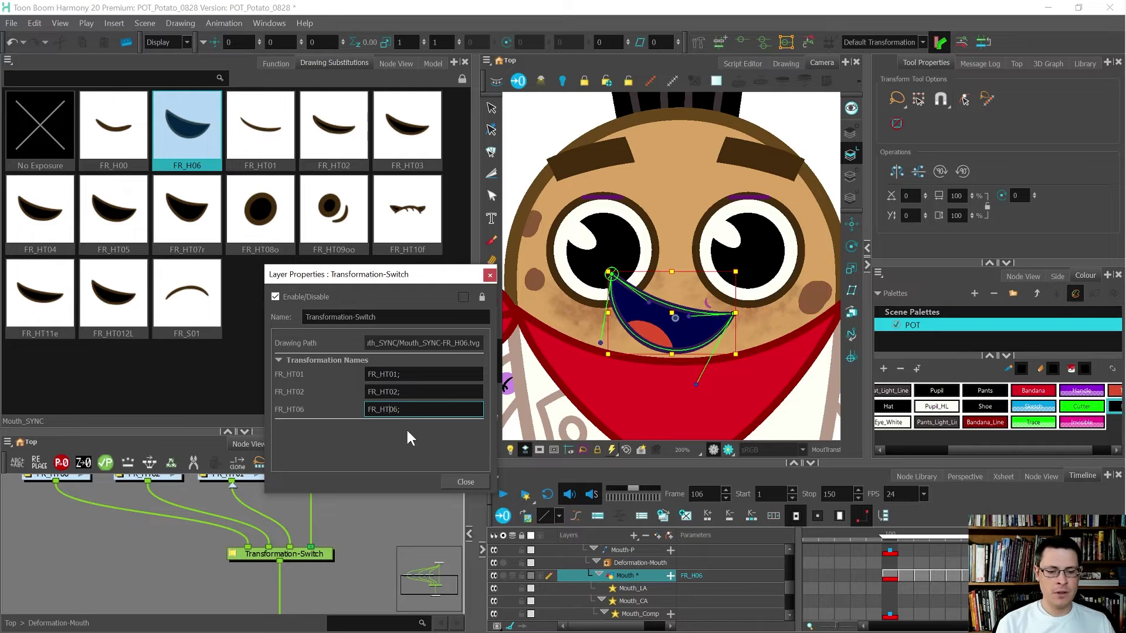
key(shift+c)
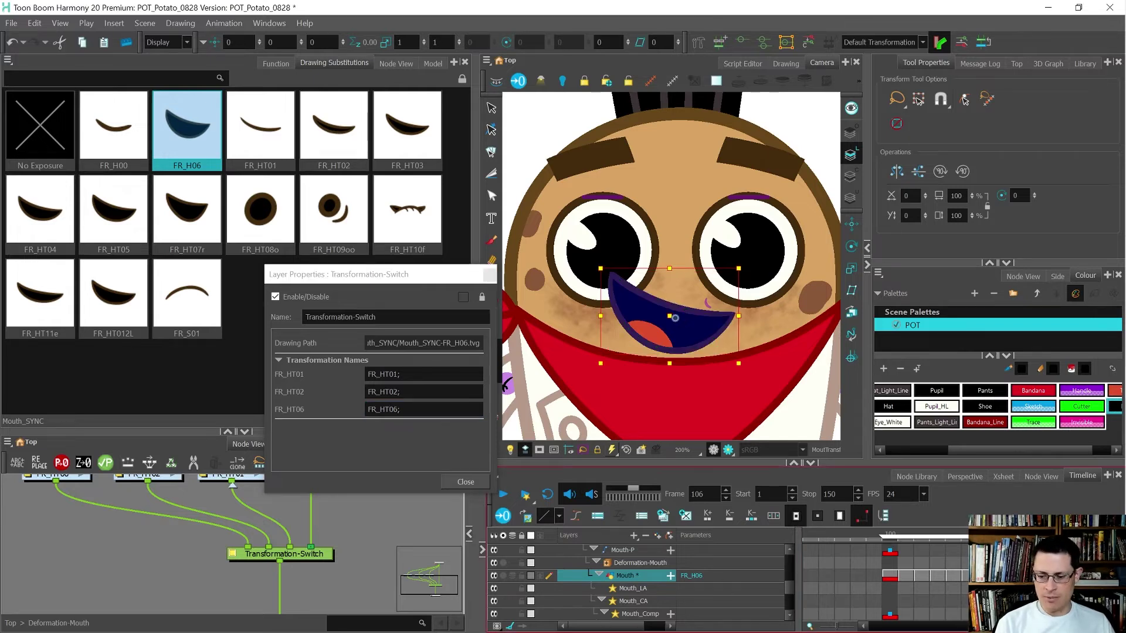
- Rename the mouth drawing FR_H06 as FR_HT06 and close the Transformation-Switch properties
key(ctrl+d)
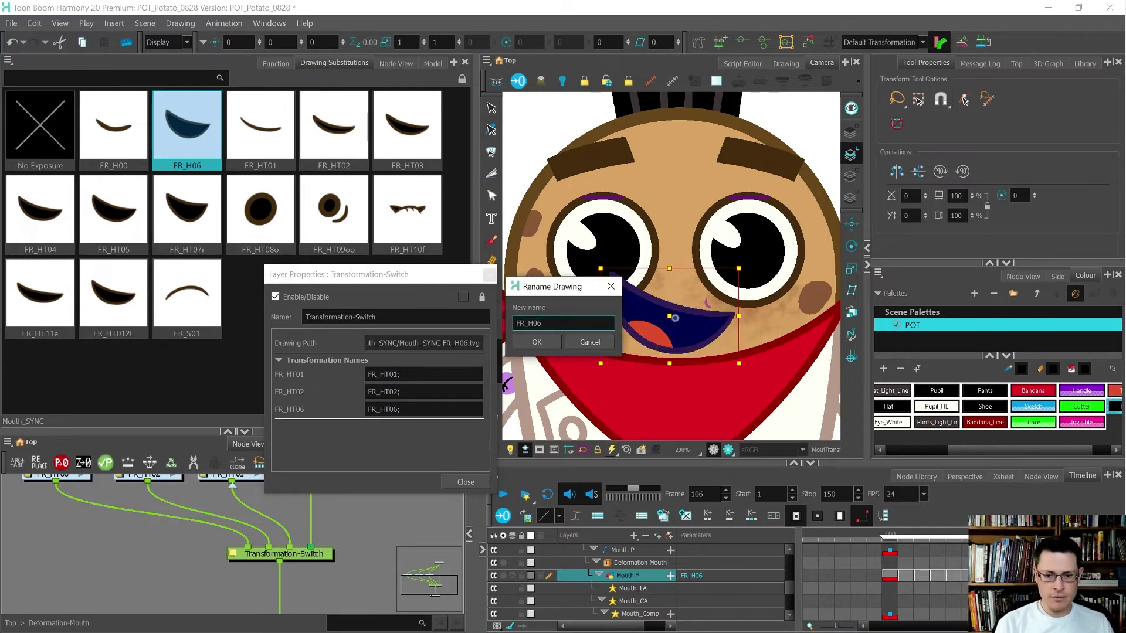
text(T)
click(537, 342)
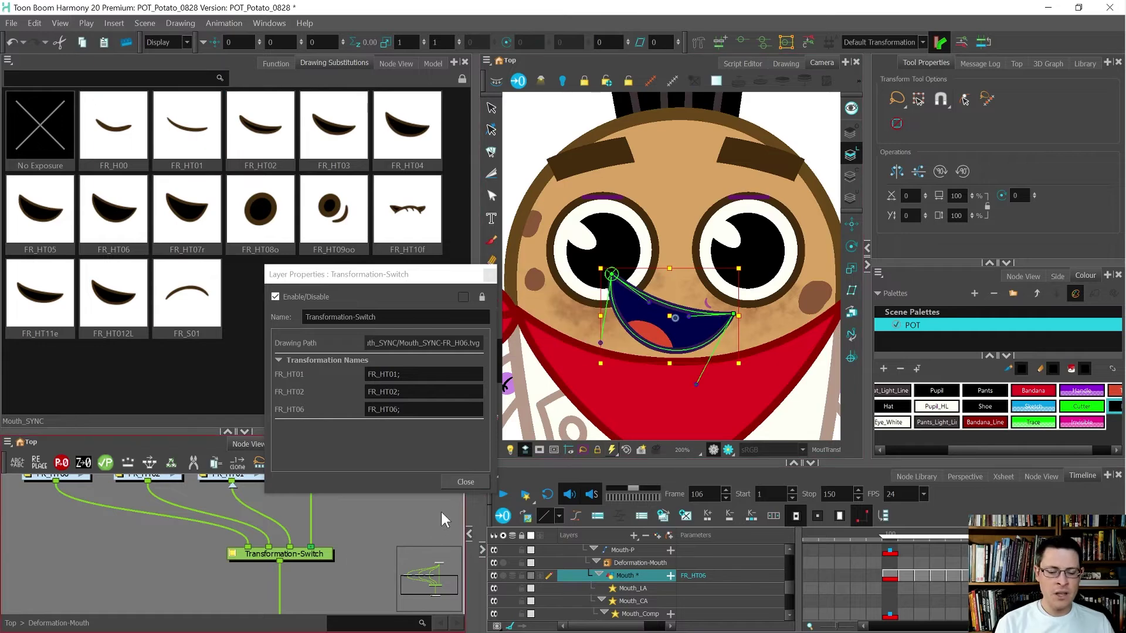
click(465, 482)
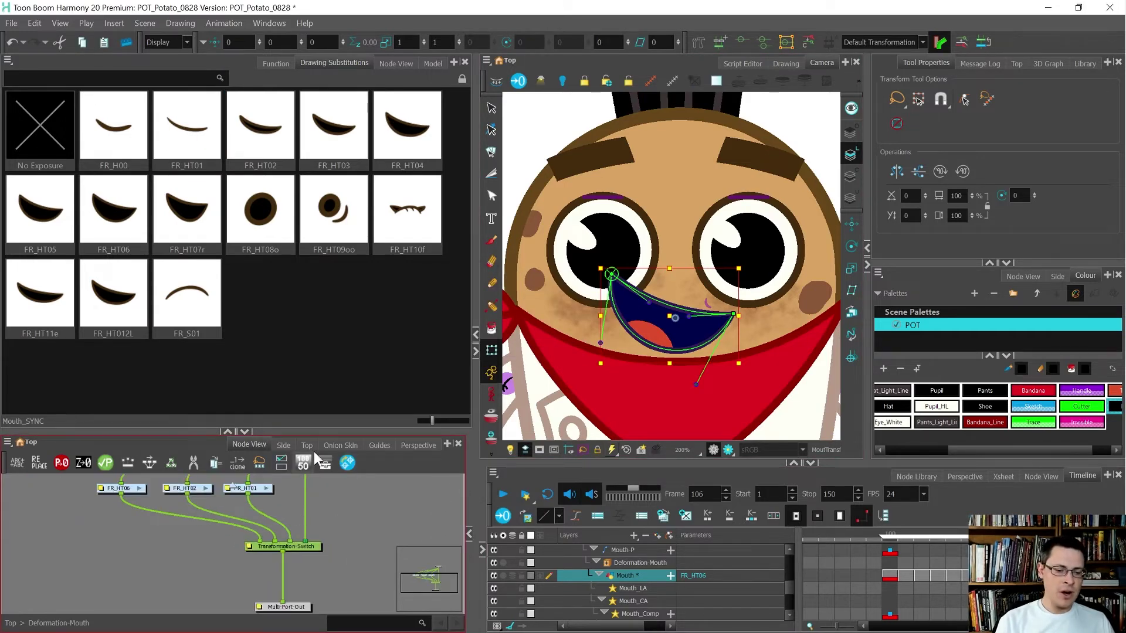
- Enlarge the node view area so the whole Deformation-Mouth group fits, from Multi-Port-In to Multi-Port-Out
drag(305, 434, 281, 271)
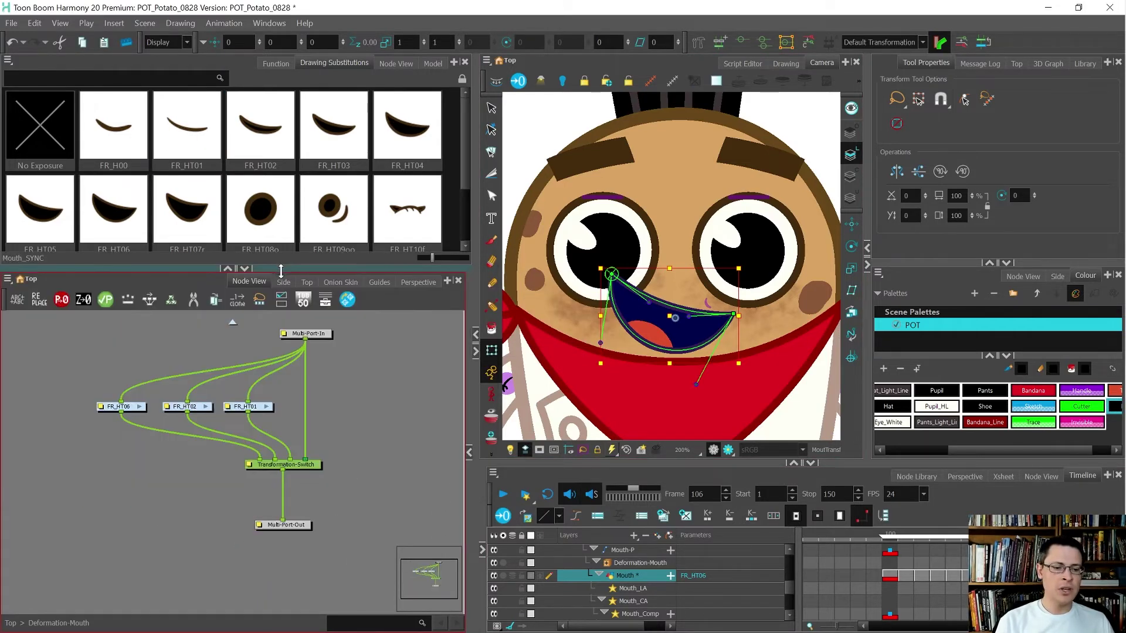
scroll(279, 375, up, 2)
click(287, 382)
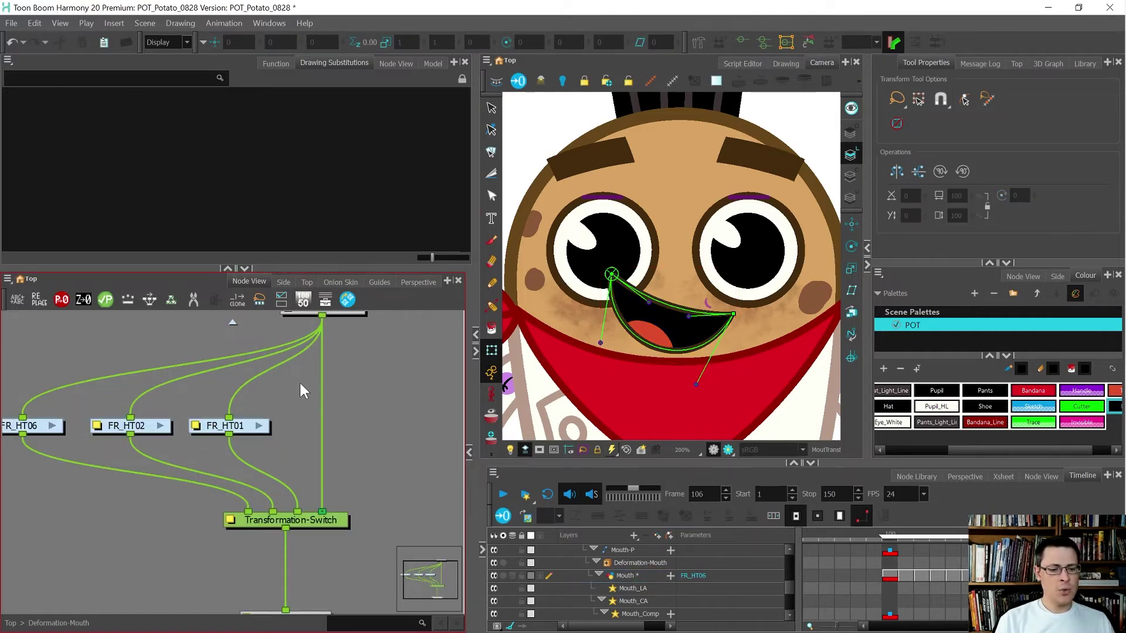
scroll(299, 381, down, 1)
- Select the upper cheek spot beside the eye and locate its Spot1 drawing node in the upper node view
click(649, 233)
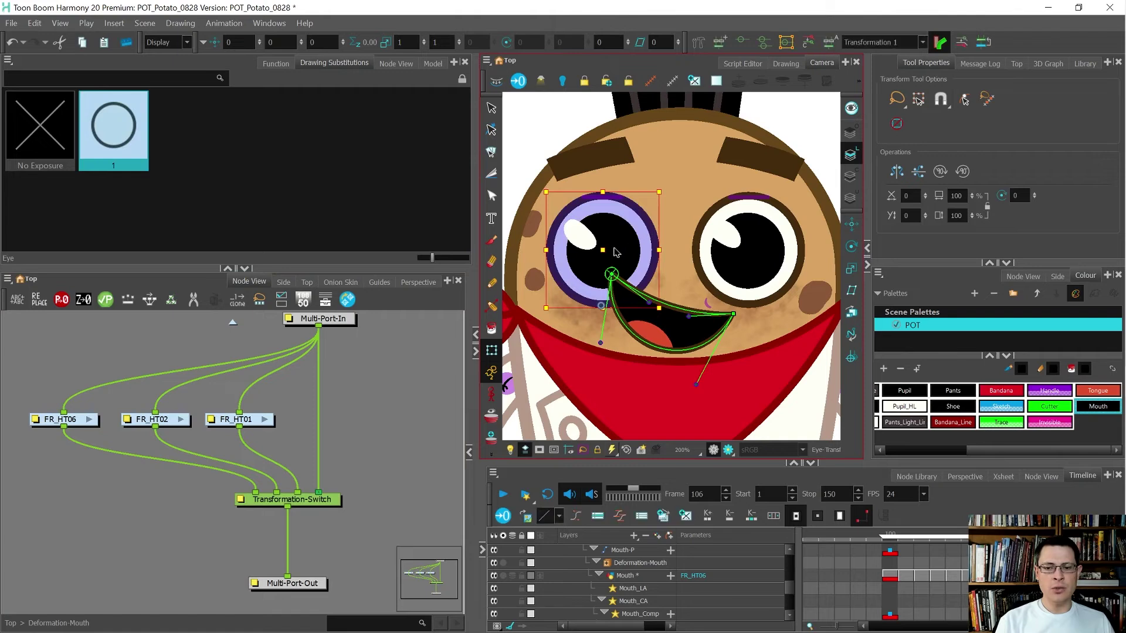
click(531, 224)
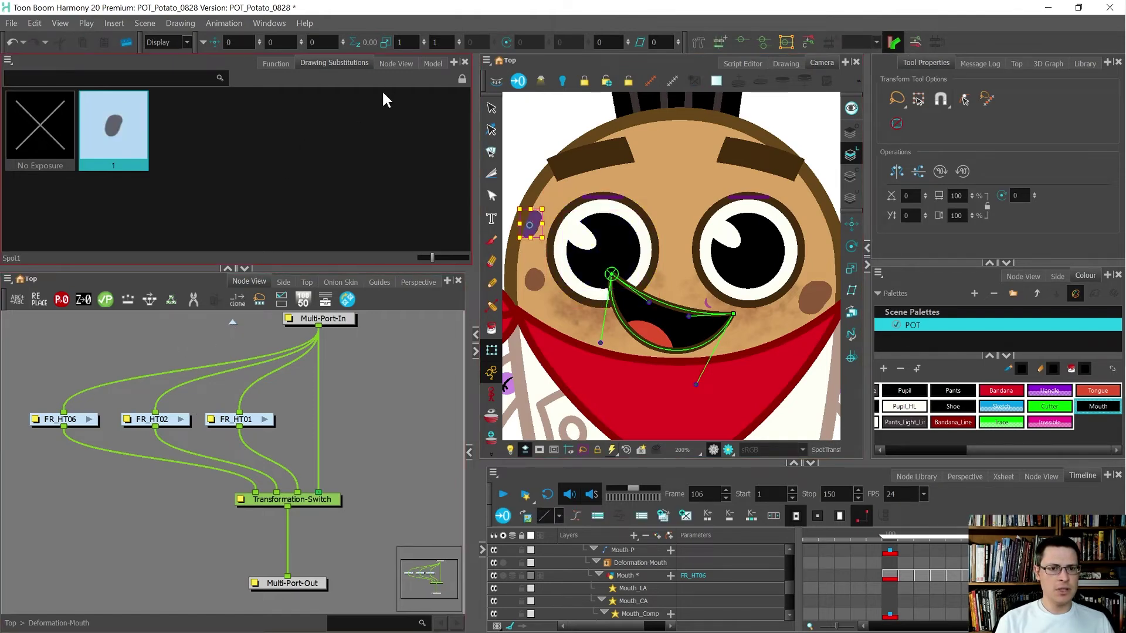
click(395, 62)
key(o)
scroll(234, 150, up, 2)
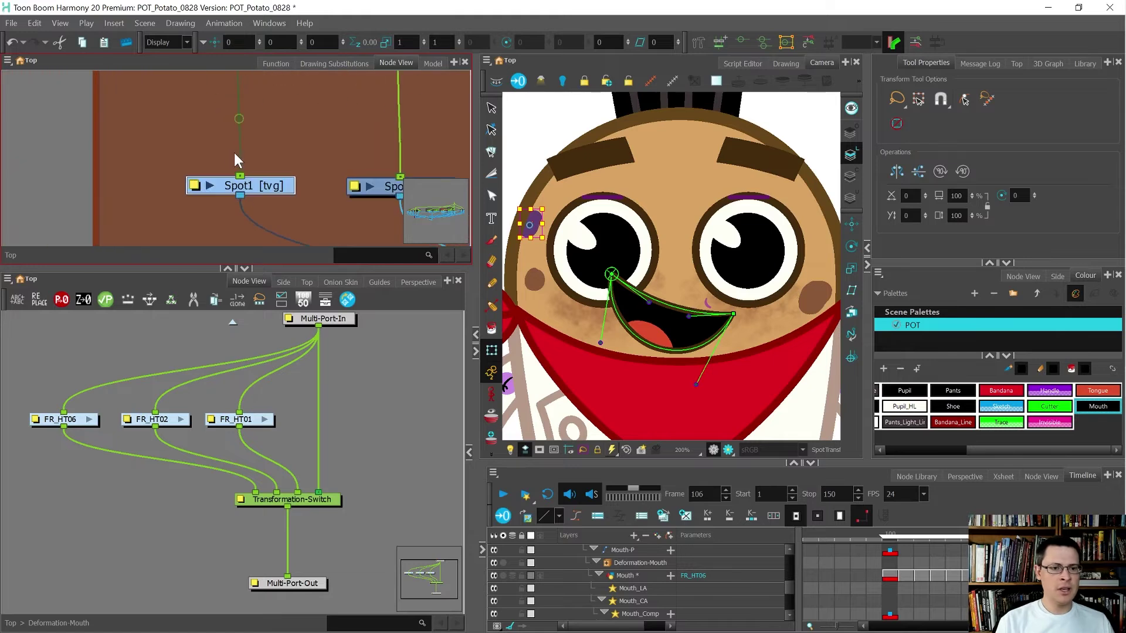
- Build a curve deformation chain around the outline of the Spot1 drawing with the Rigging tool
click(697, 47)
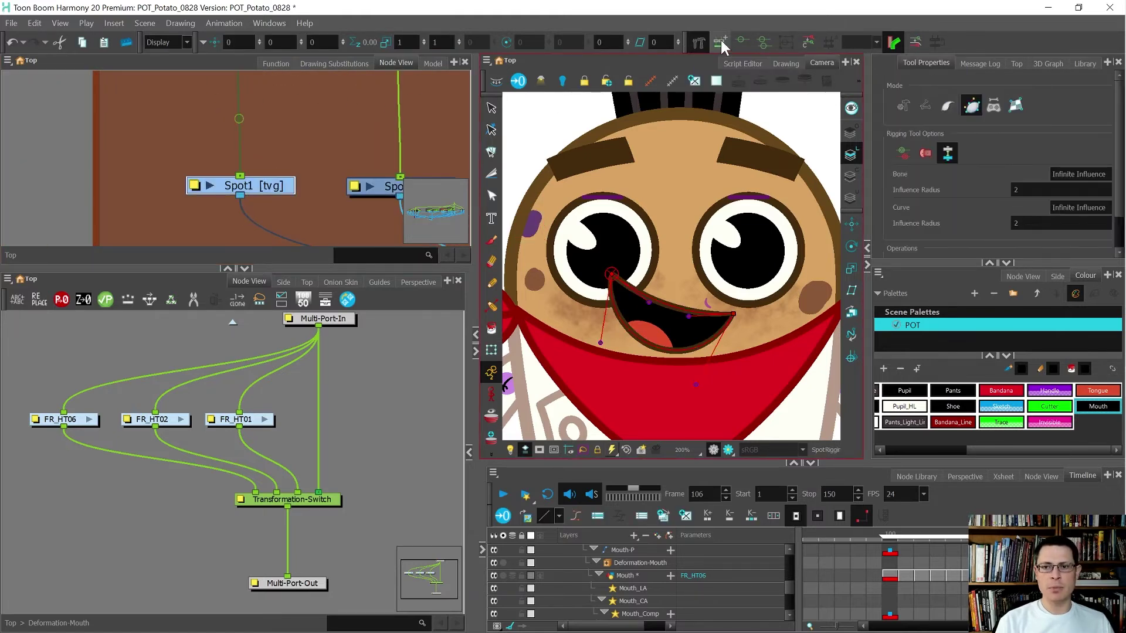
click(721, 43)
key(ctrl+z)
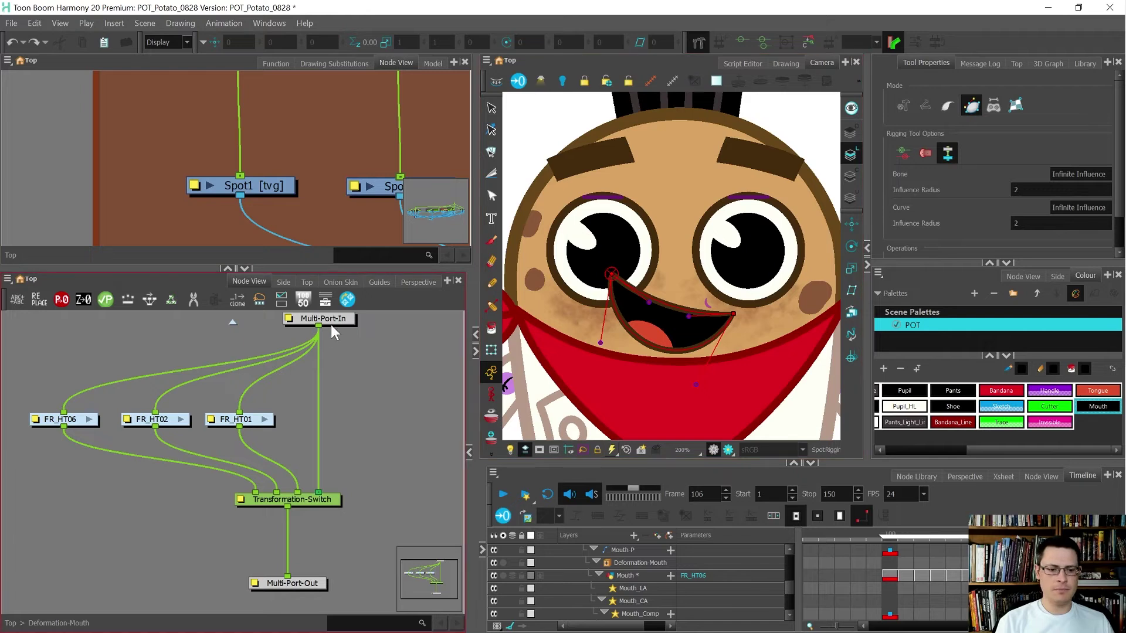
click(262, 187)
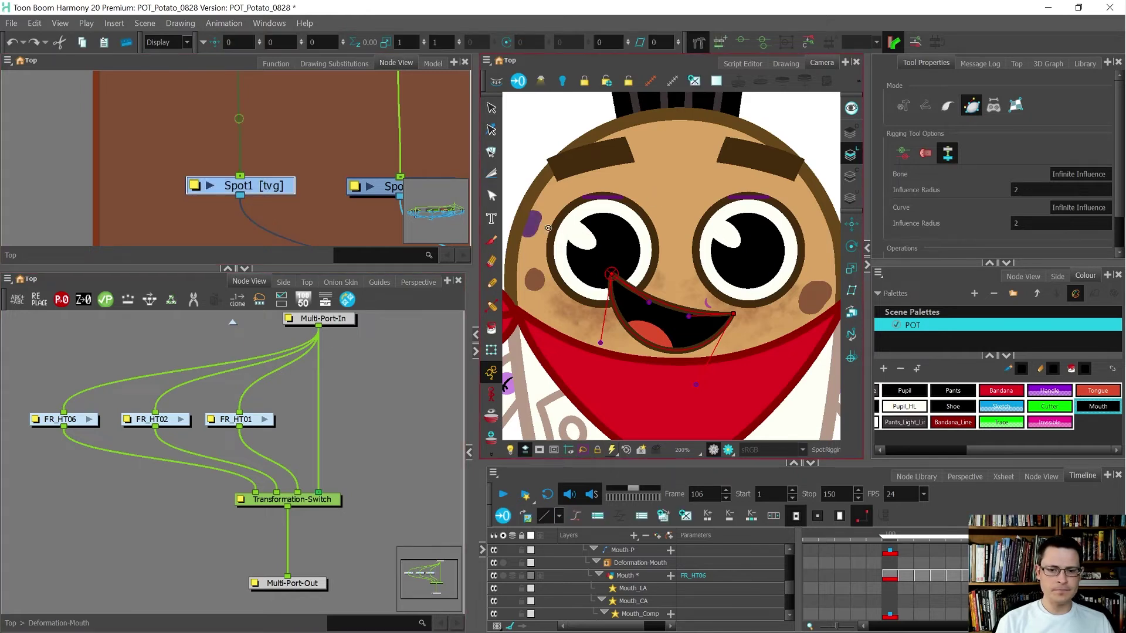
scroll(548, 228, up, 2)
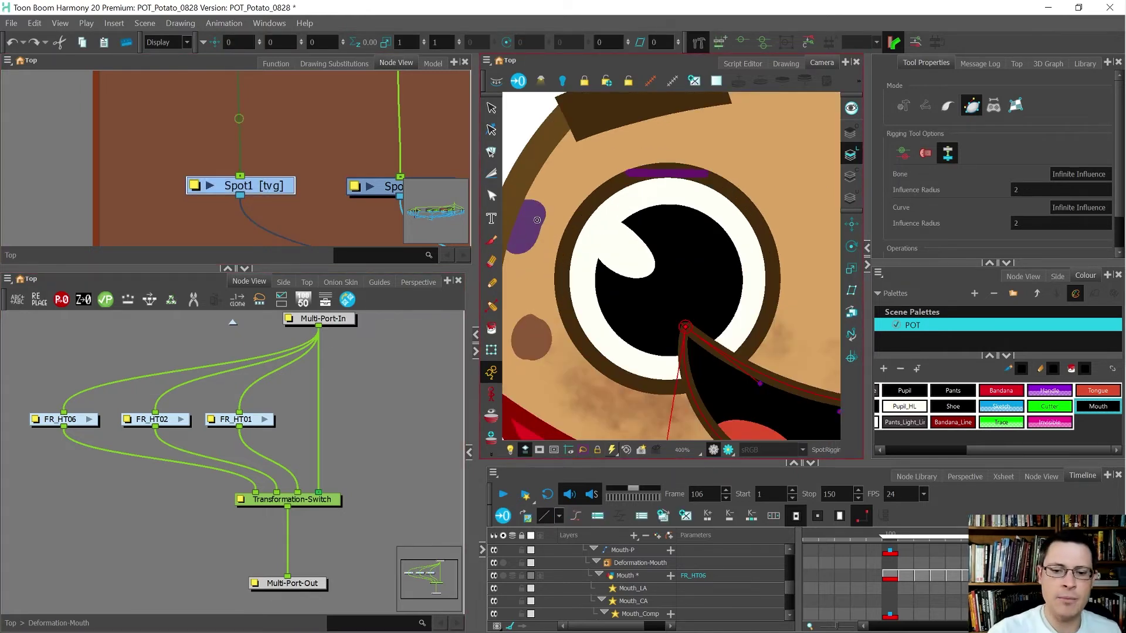
mouse_move(569, 235)
mouse_down()
mouse_move(633, 238)
mouse_move(590, 258)
mouse_move(599, 252)
mouse_up()
drag(596, 203, 585, 201)
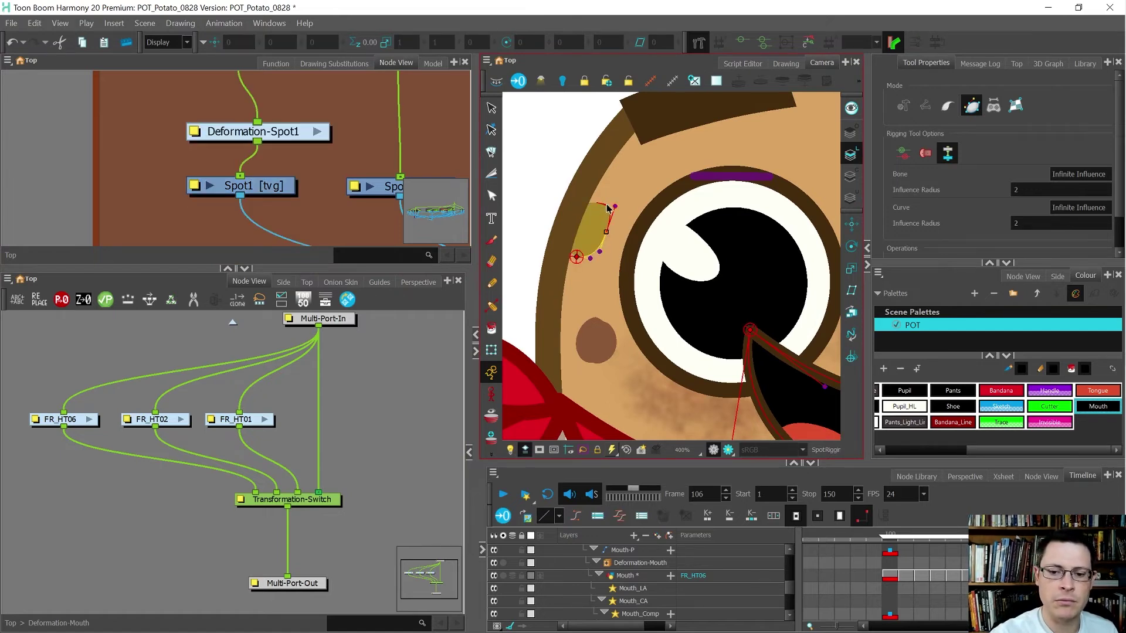
drag(578, 257, 544, 244)
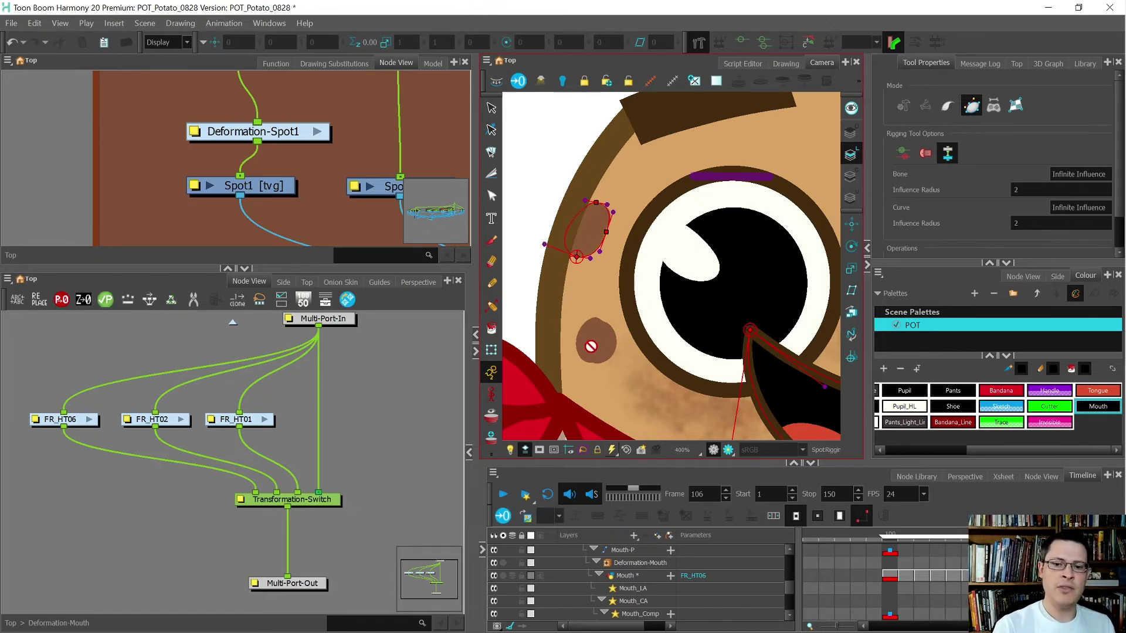
- Look inside the Deformation-Spot1 group to examine its single chain of curve nodes, and return to the top level
click(318, 133)
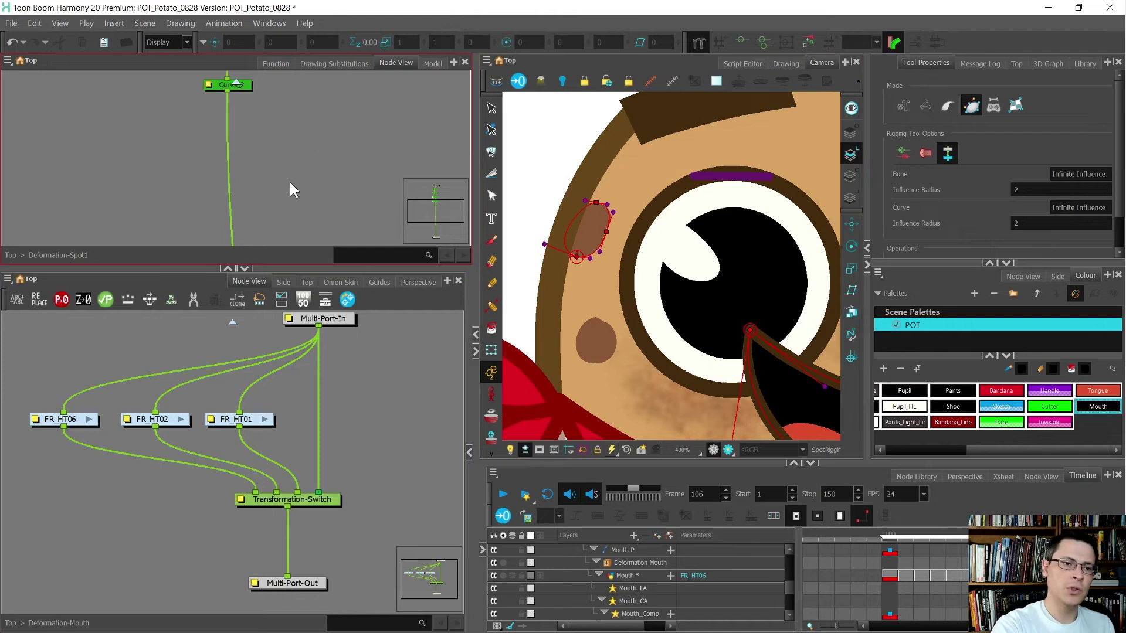
scroll(286, 156, down, 5)
scroll(287, 165, down, 1)
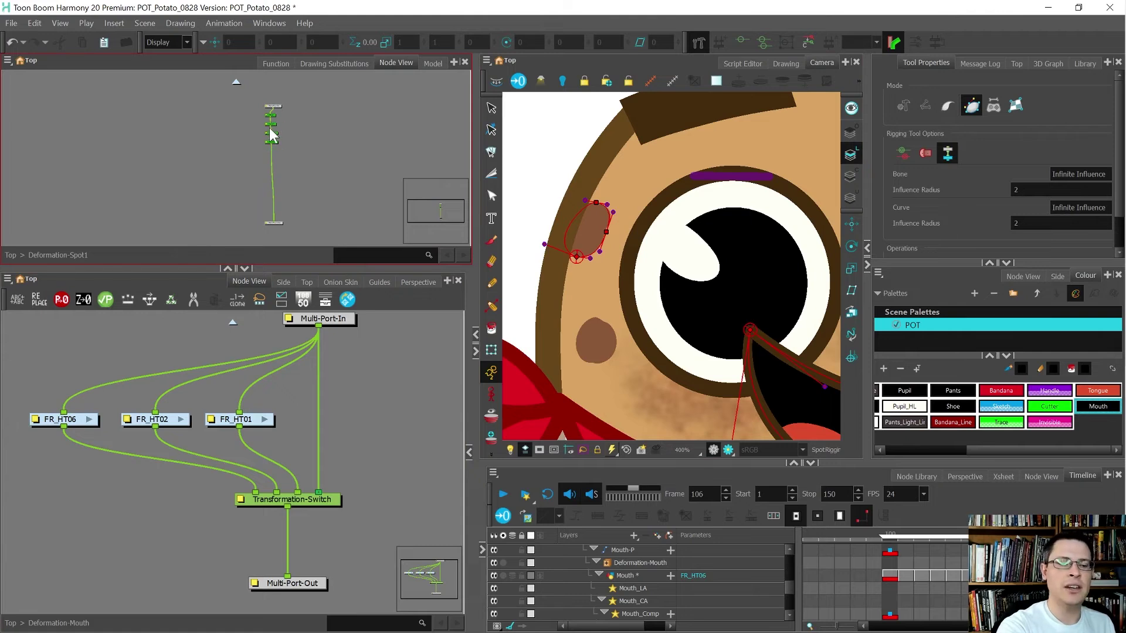
click(236, 83)
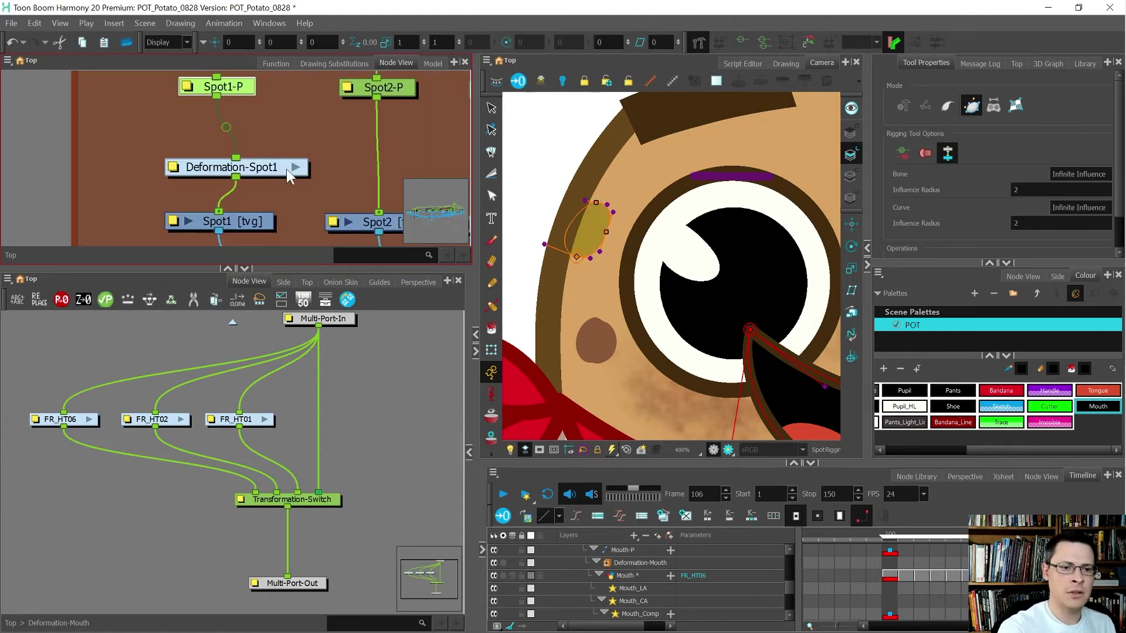
- Paint a second Spot1 drawing at frame 107 with the Soft Lead brush, decline saving, and give it a new deformation transformation
click(255, 226)
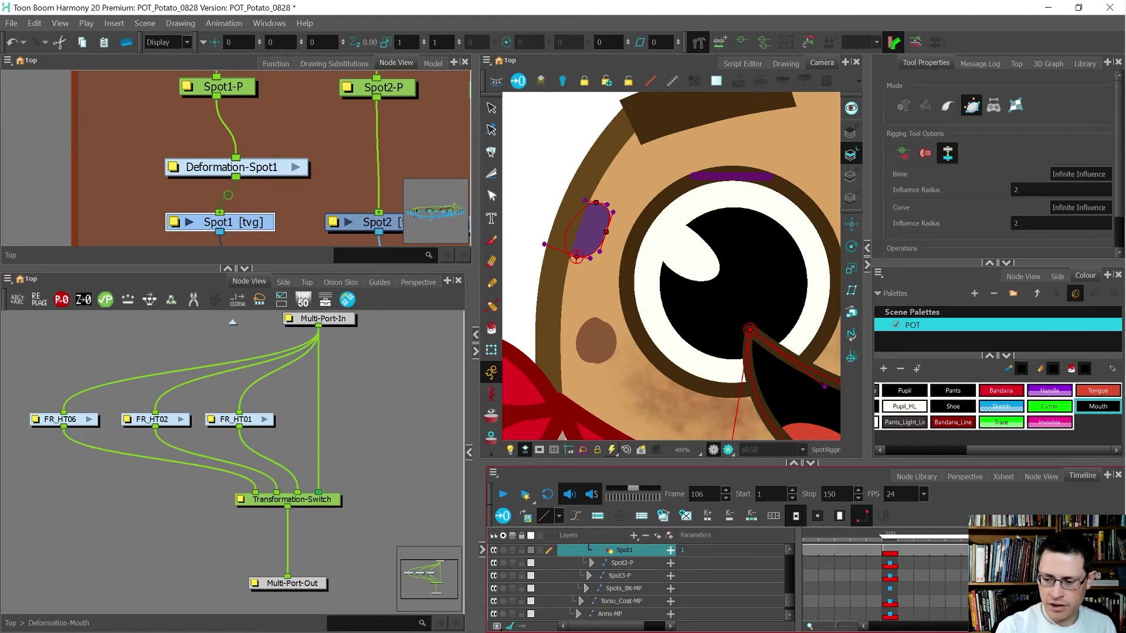
key(period)
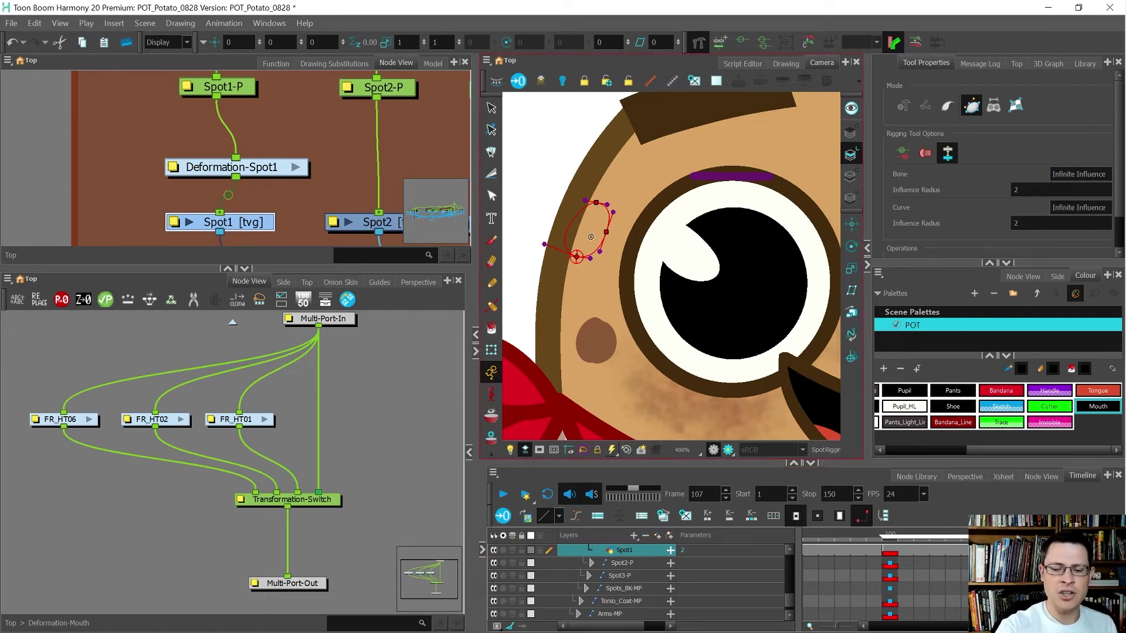
key(alt+b)
mouse_move(596, 210)
mouse_down()
mouse_move(585, 213)
mouse_move(598, 235)
mouse_move(567, 231)
mouse_move(590, 249)
mouse_move(595, 225)
mouse_move(593, 237)
mouse_up()
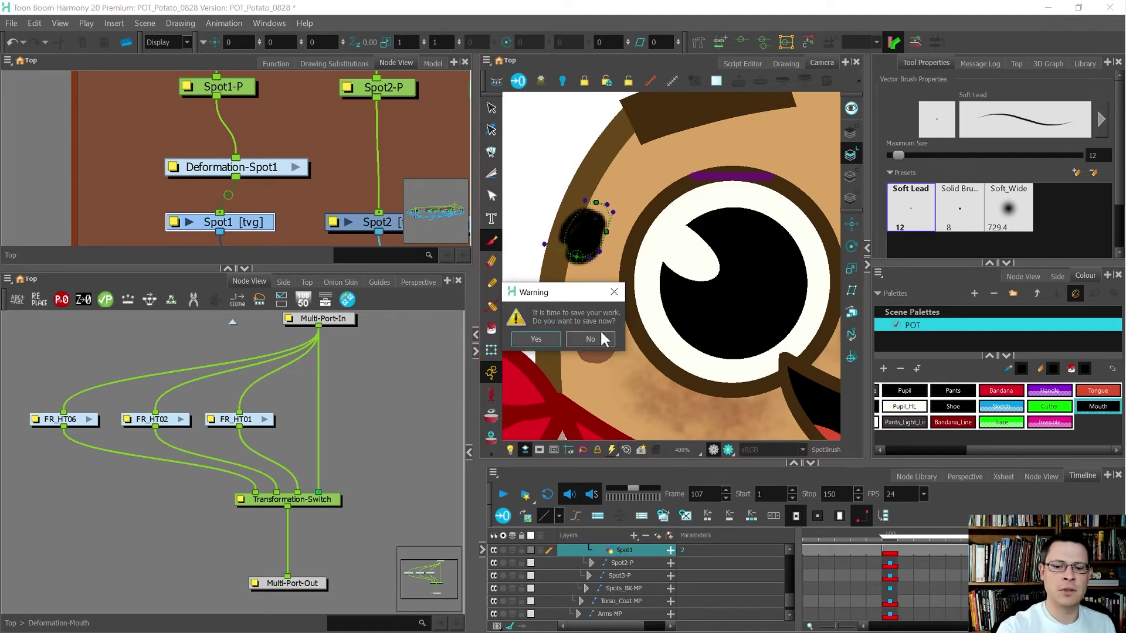
click(603, 339)
click(699, 40)
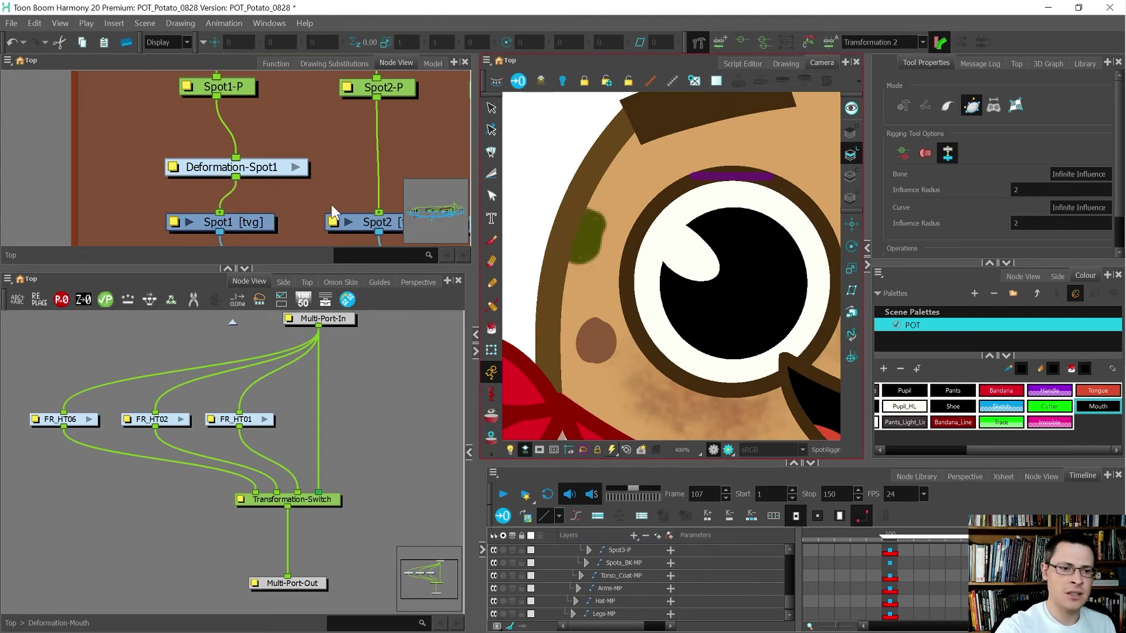
- Examine how the Deformation-Spot1 group routes its transformations into a switch node compared with the mouth's group, and return to the top level
click(298, 167)
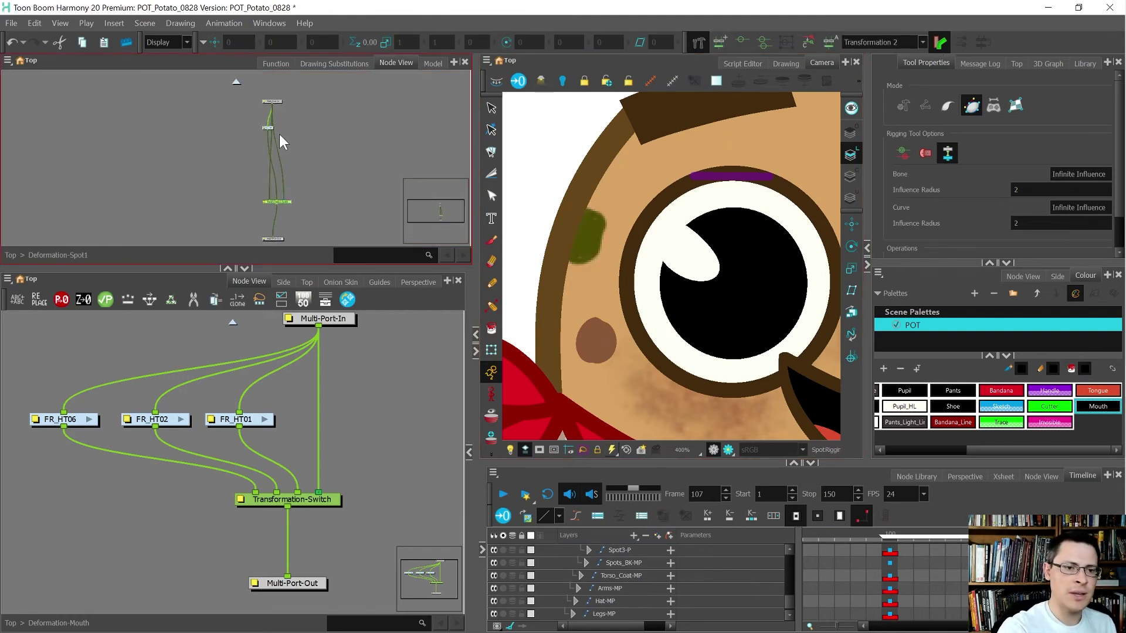
scroll(279, 141, up, 2)
click(308, 338)
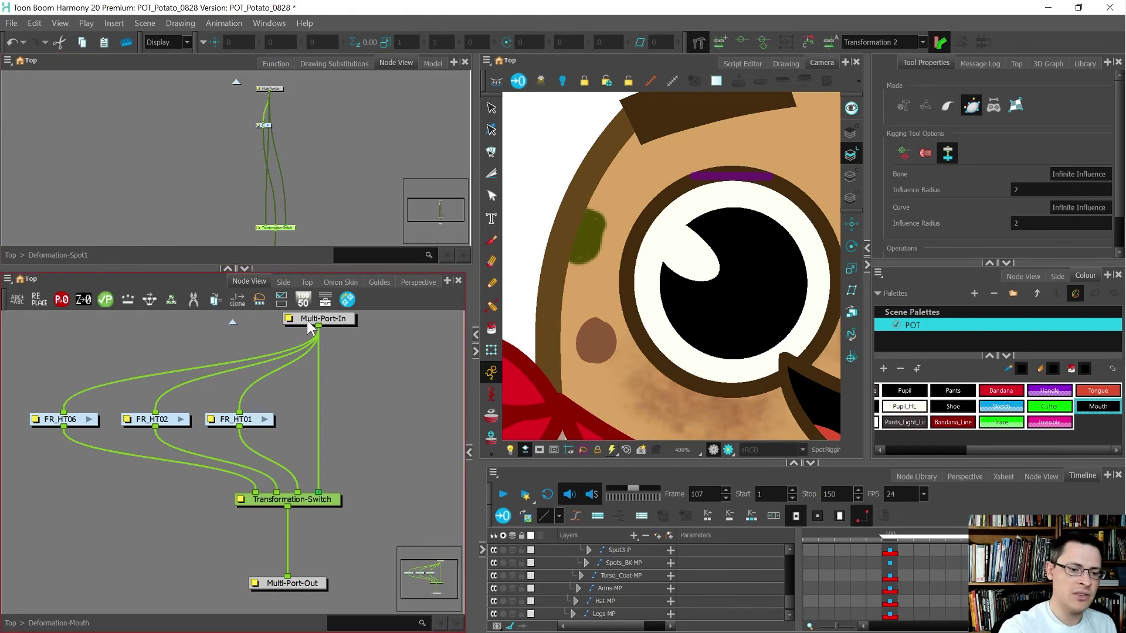
click(260, 101)
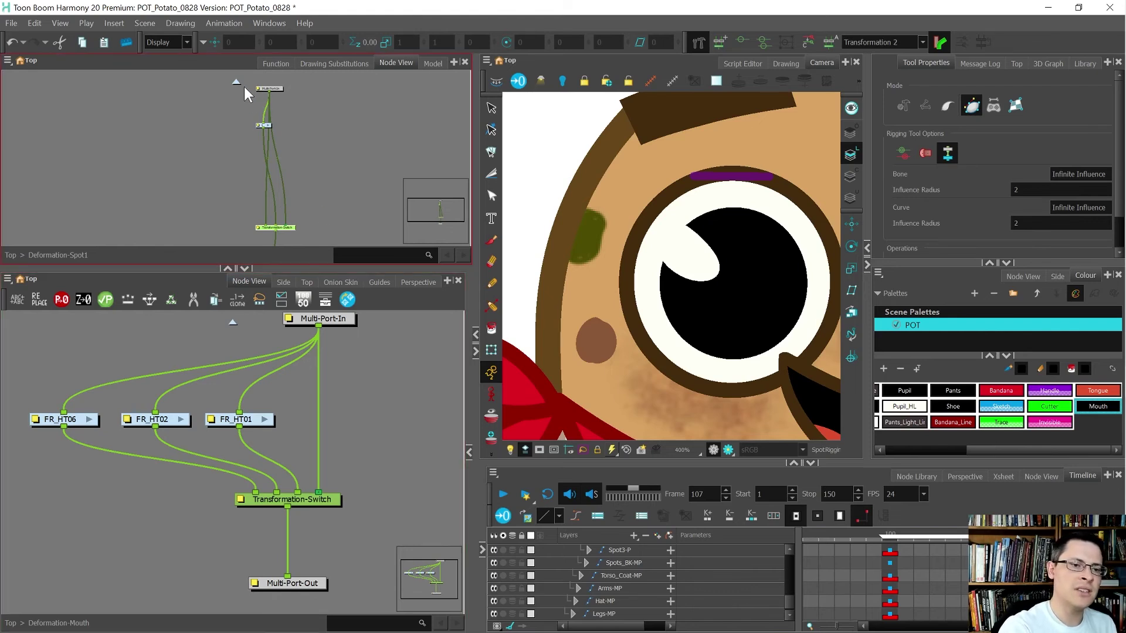
click(237, 82)
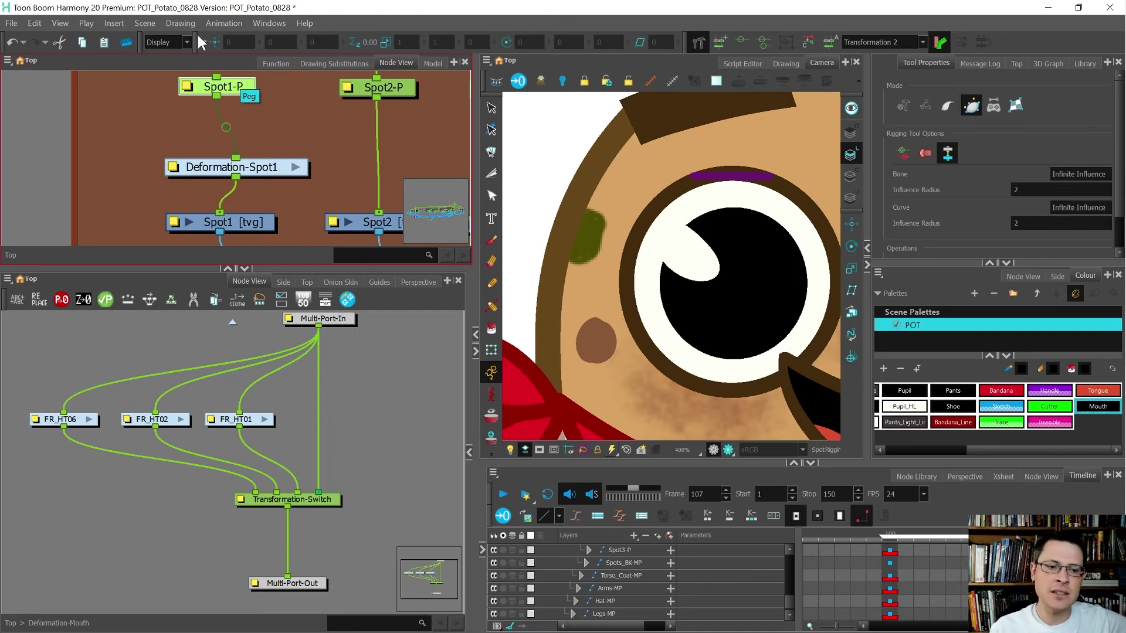
- Delete the Deformation-Spot1 group between the Spot1-P peg and the Spot1 drawing, and clear the selection
drag(341, 147, 239, 189)
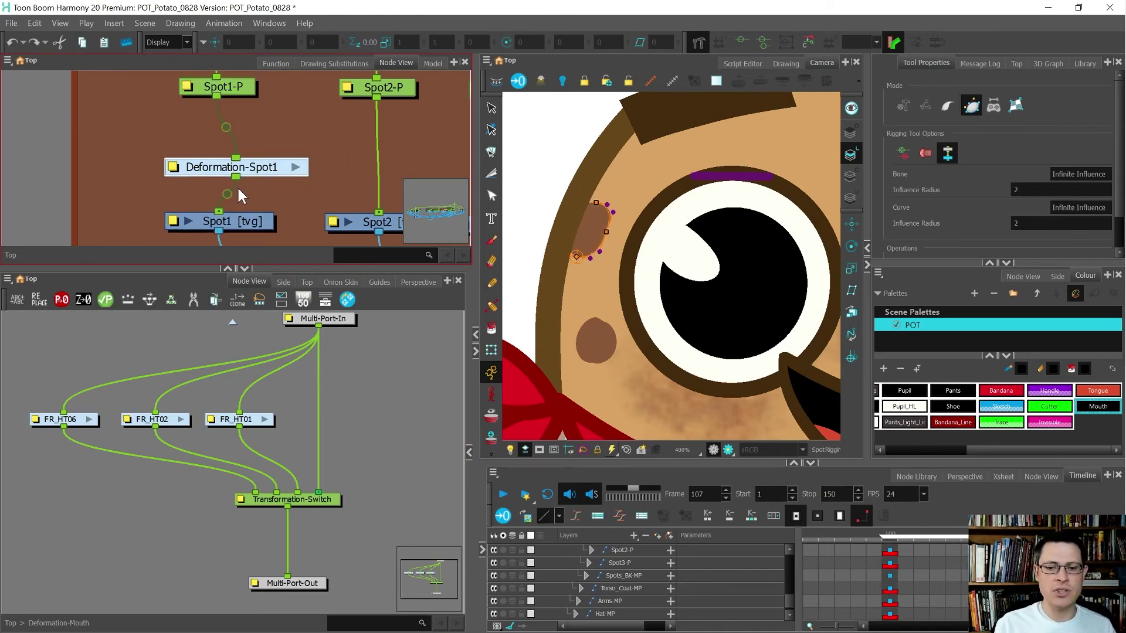
key(Delete)
click(257, 219)
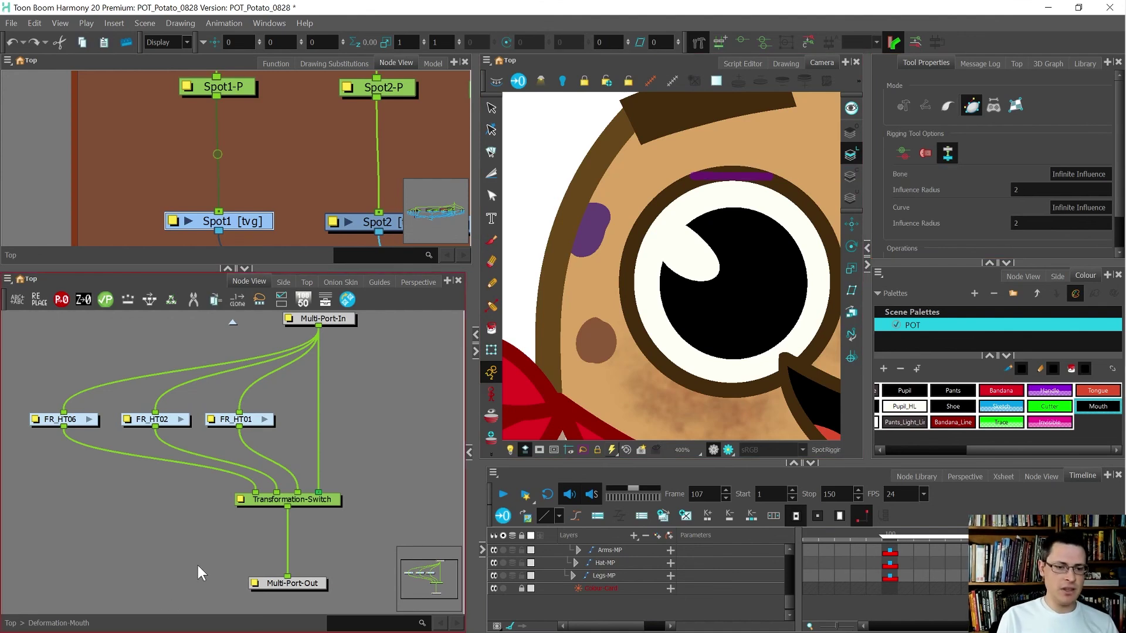
click(414, 420)
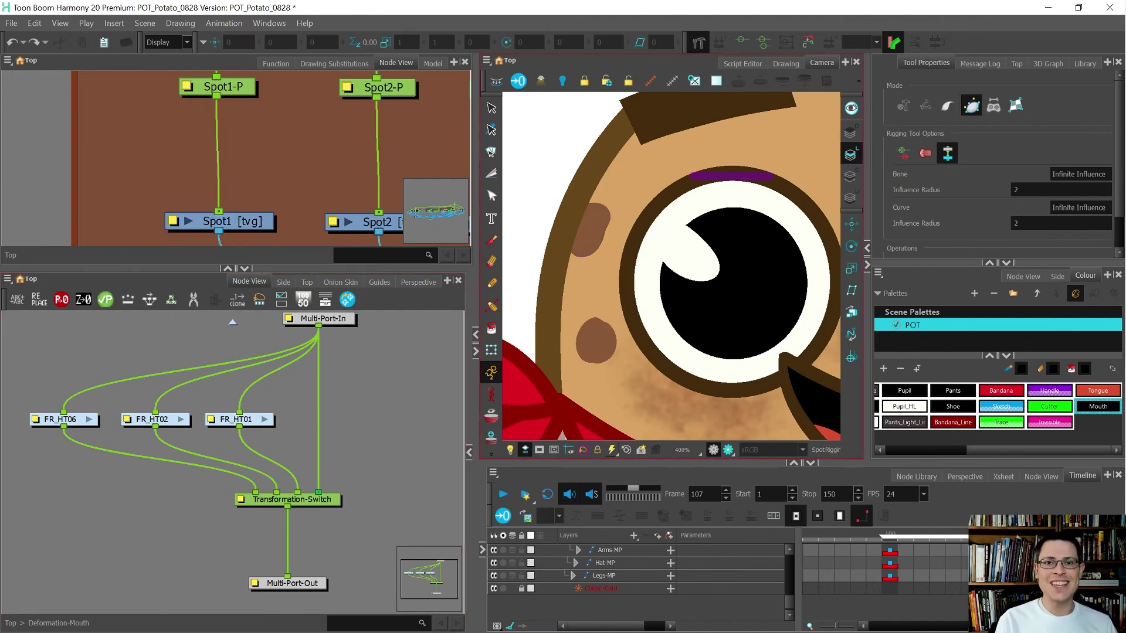